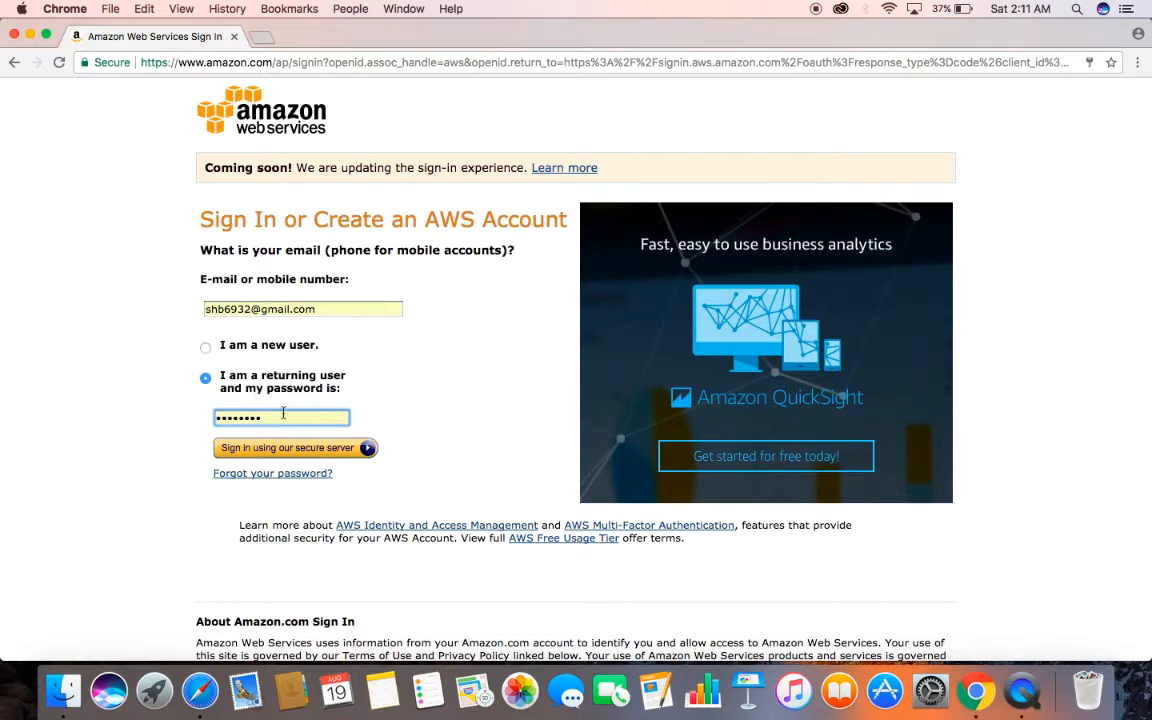
Step: Sign in to the console home, check the account options and confirm the region is Asia Pacific (Mumbai)
left_click(271, 448)
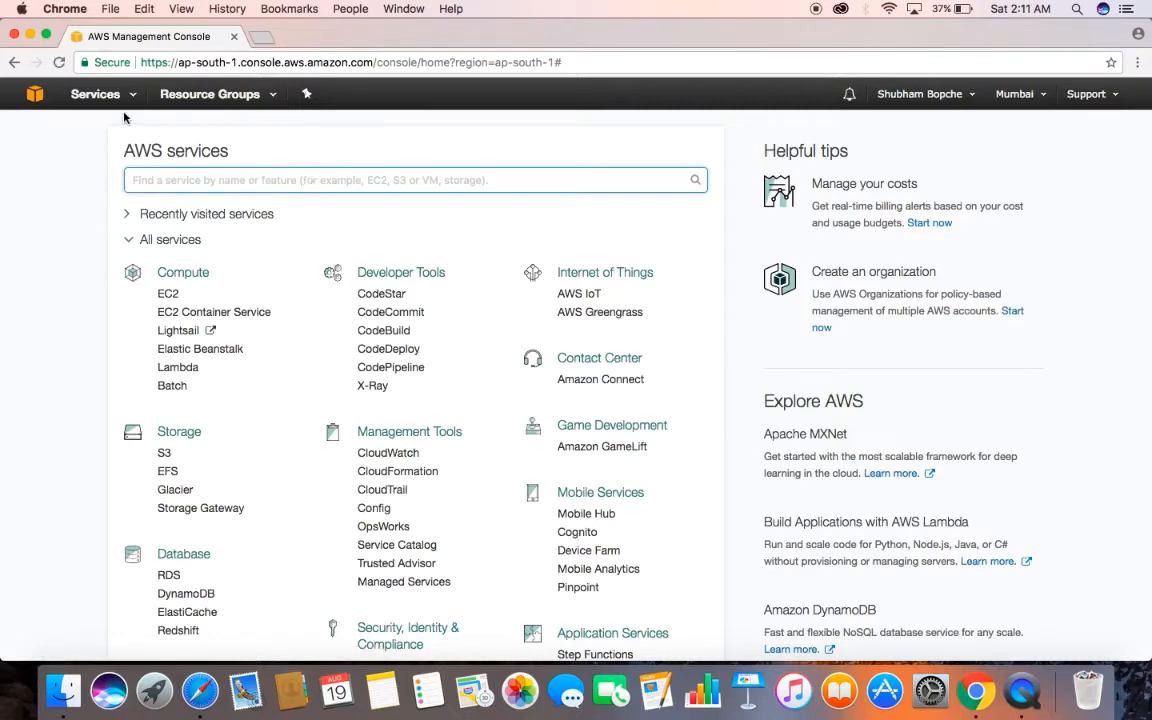
left_click(38, 100)
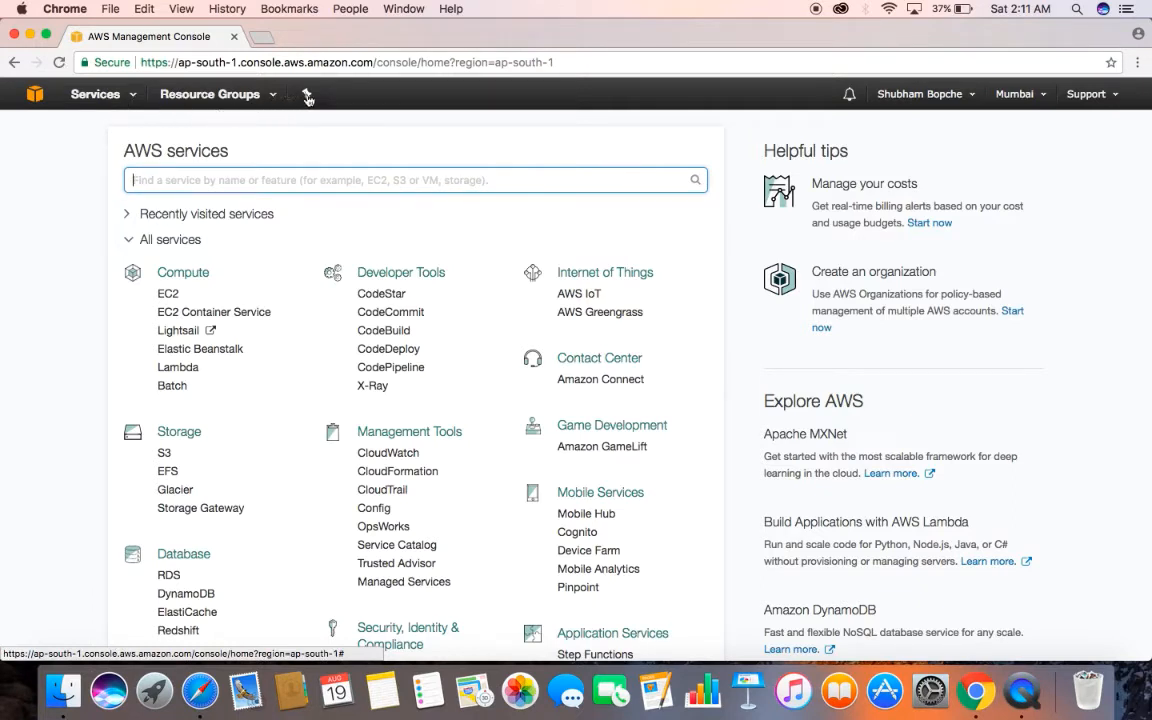
left_click(970, 102)
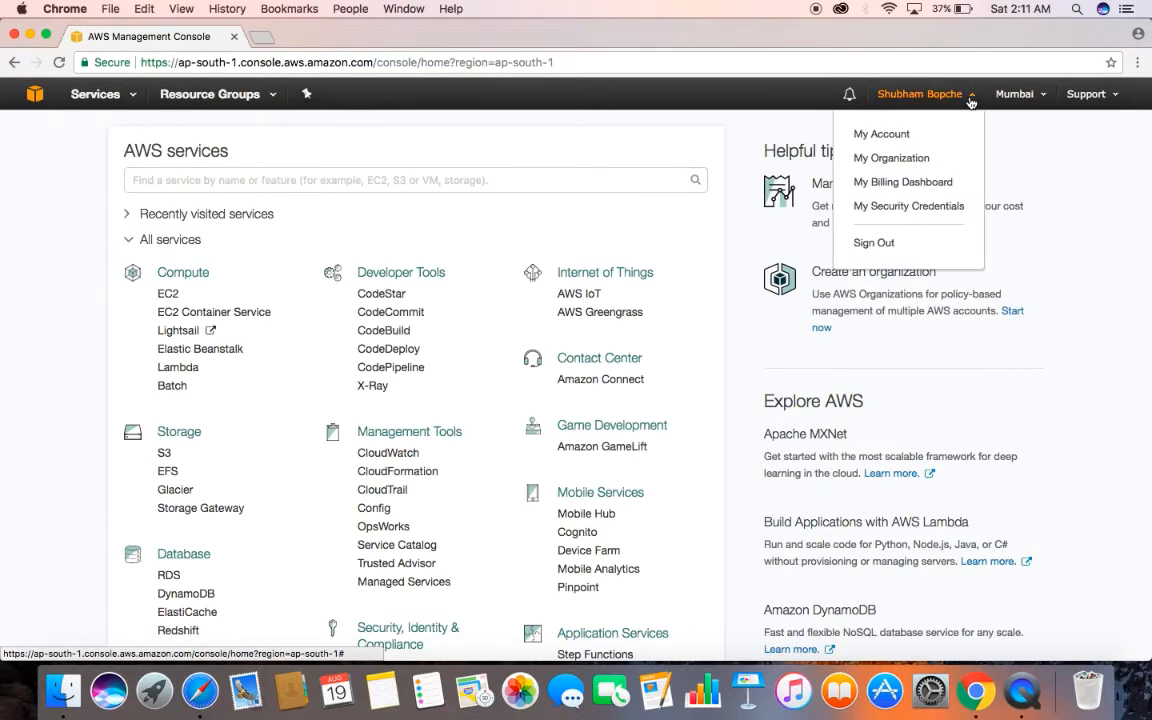
left_click(970, 102)
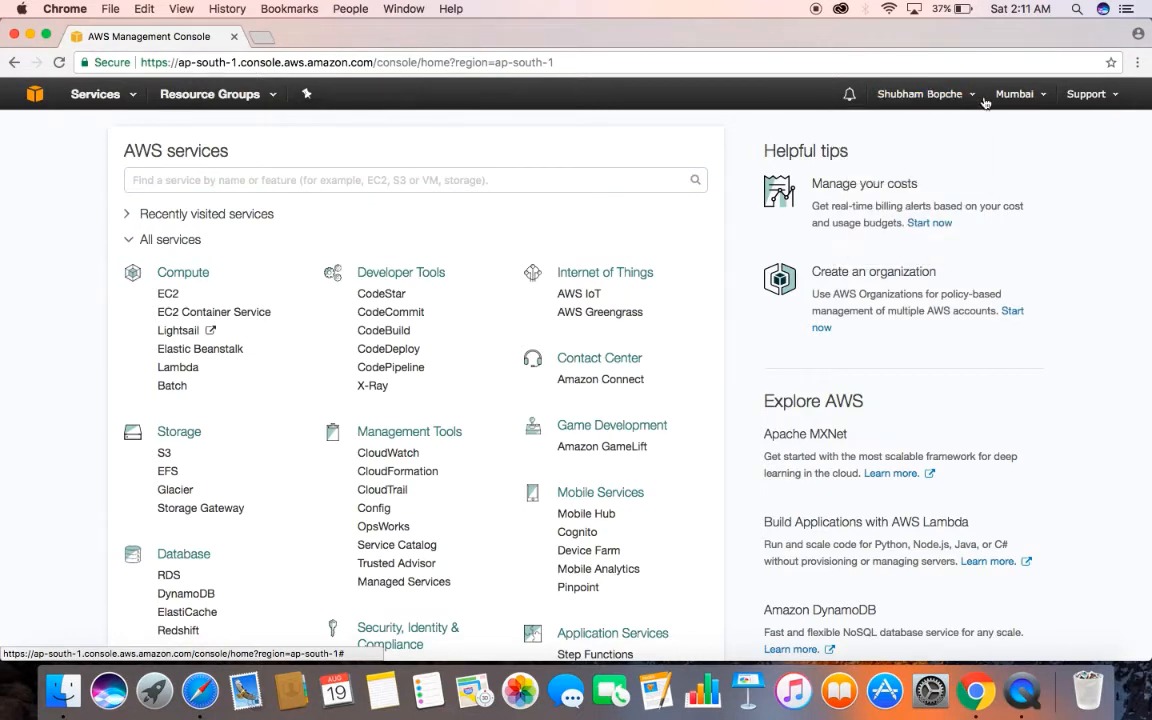
left_click(1039, 98)
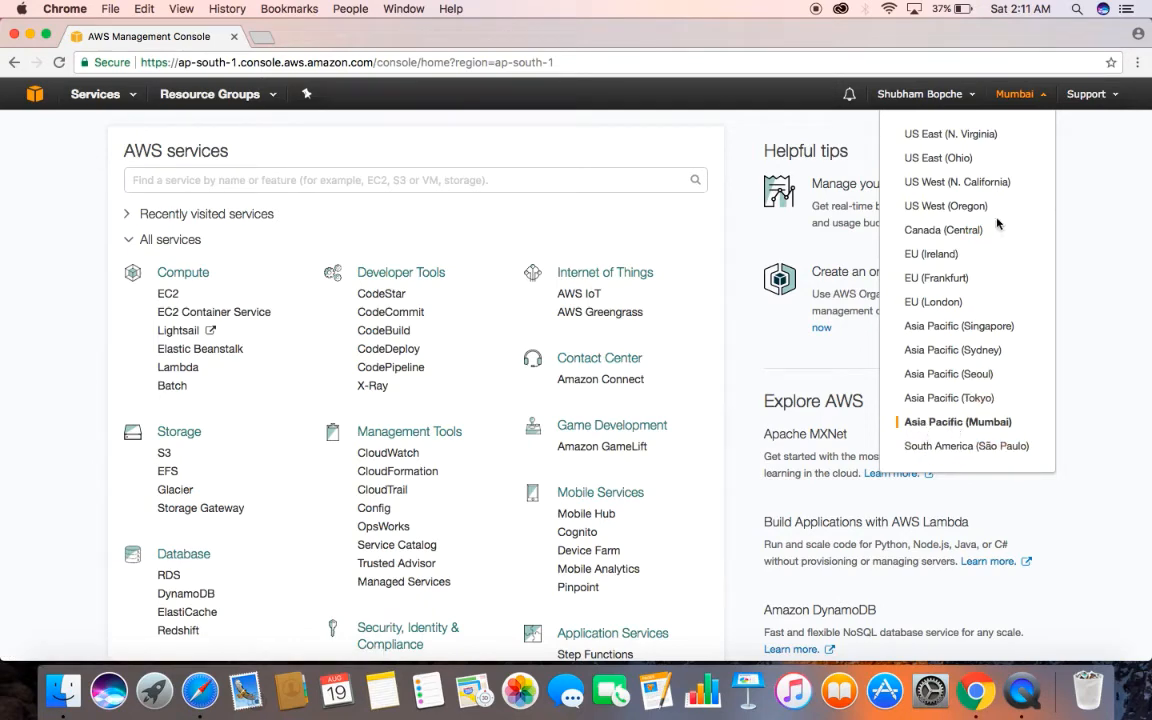
left_click(937, 94)
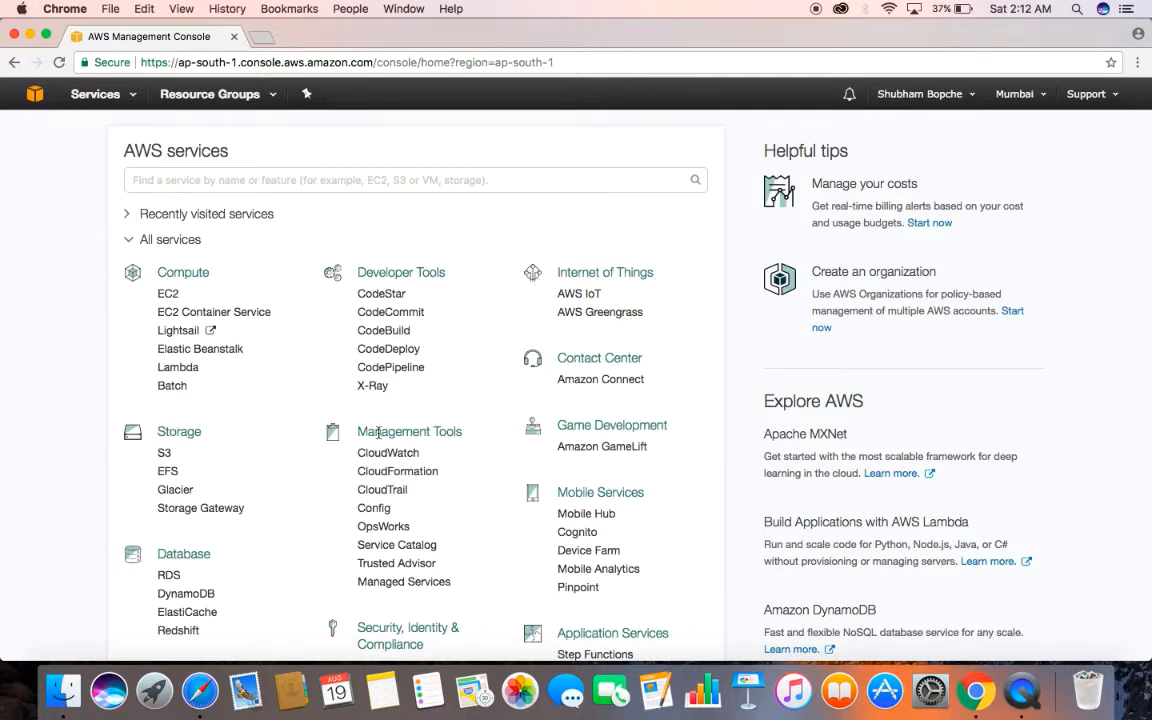
scroll(332, 460, "down", 3)
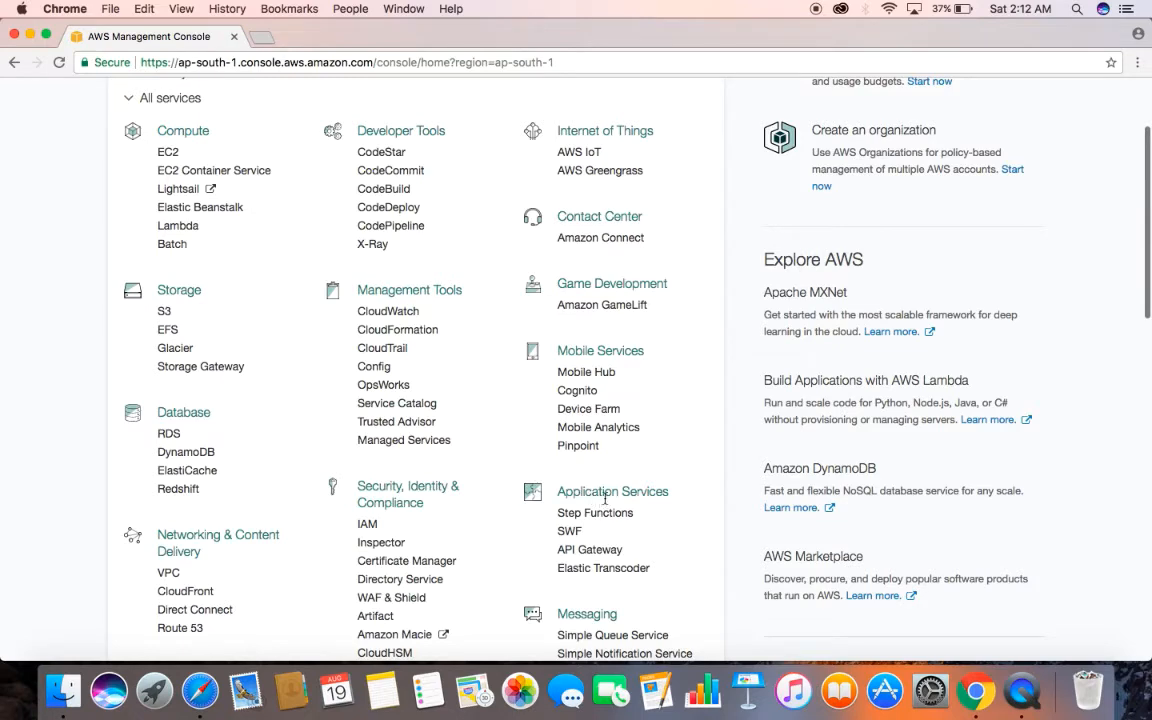
scroll(224, 557, "down", 3)
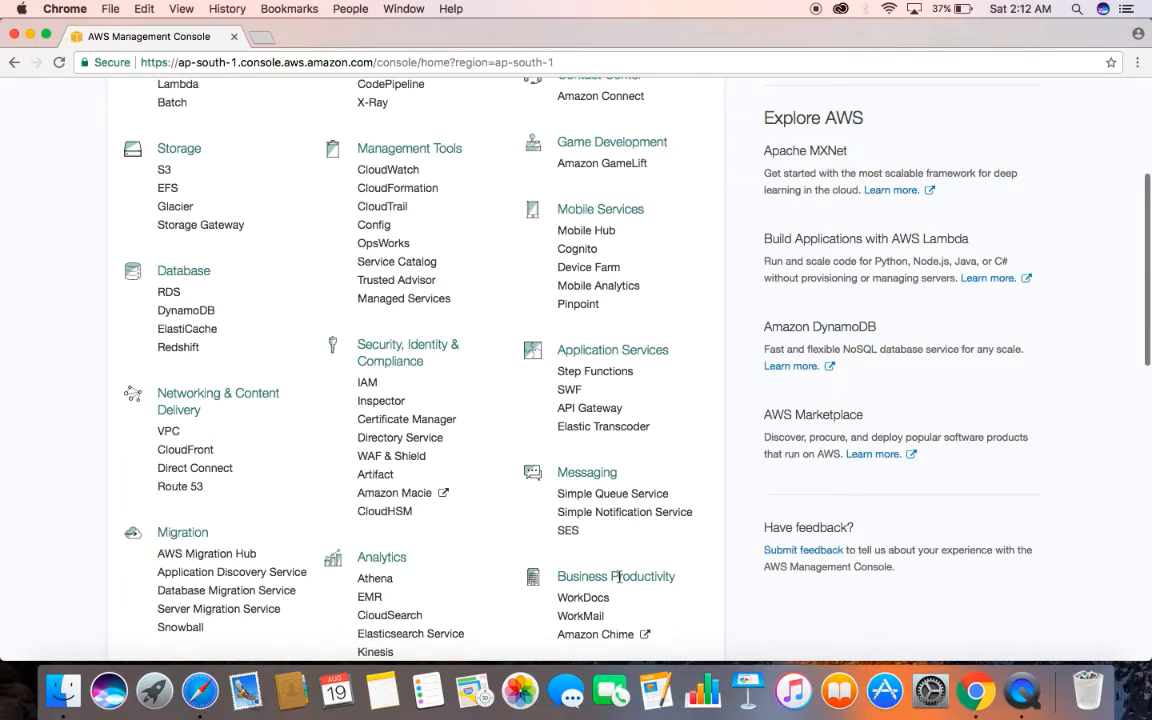
scroll(617, 577, "down", 3)
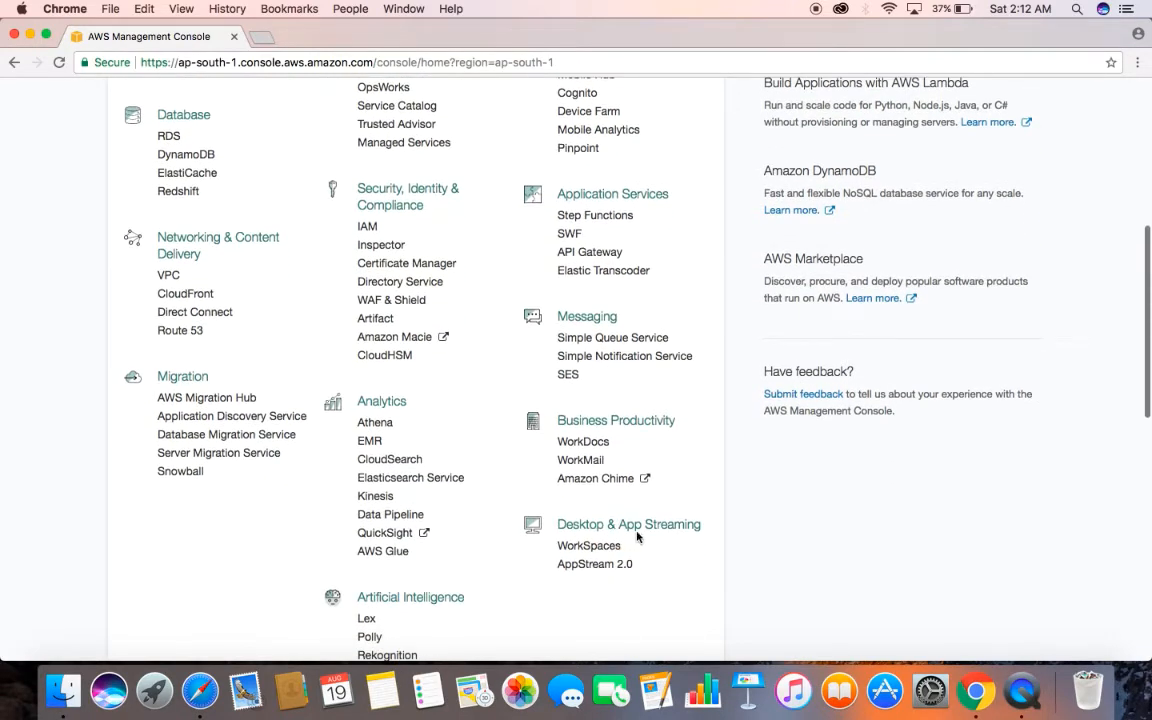
scroll(414, 620, "down", 5)
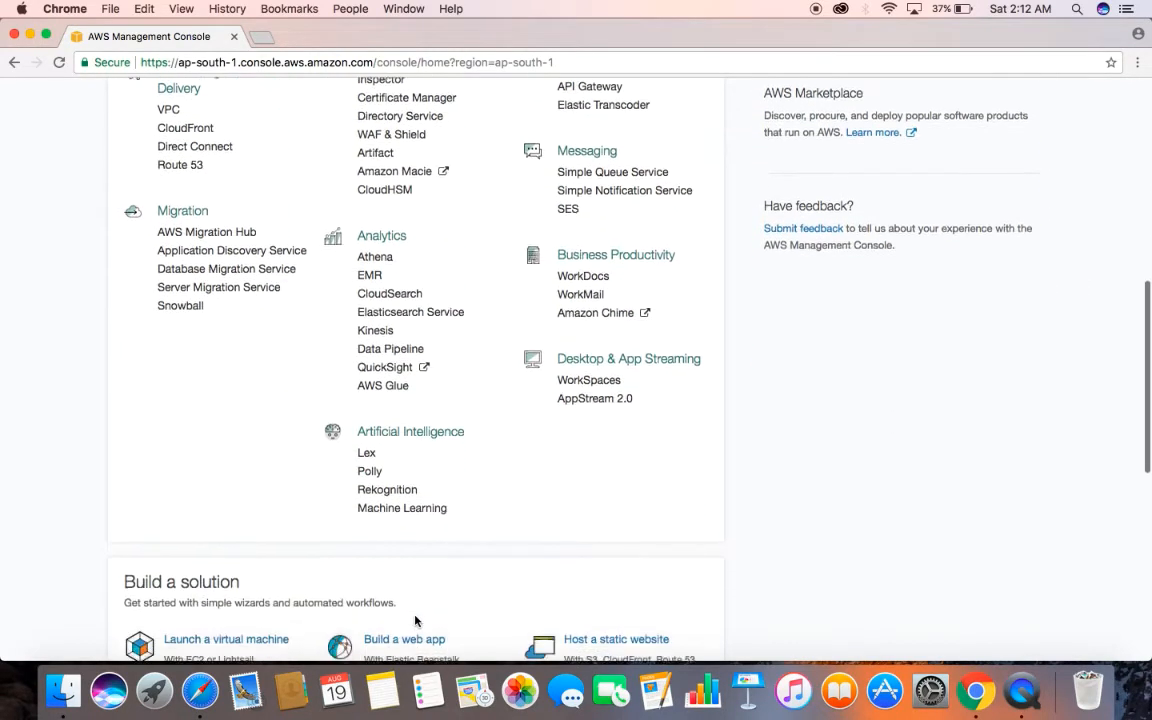
scroll(211, 537, "down", 1)
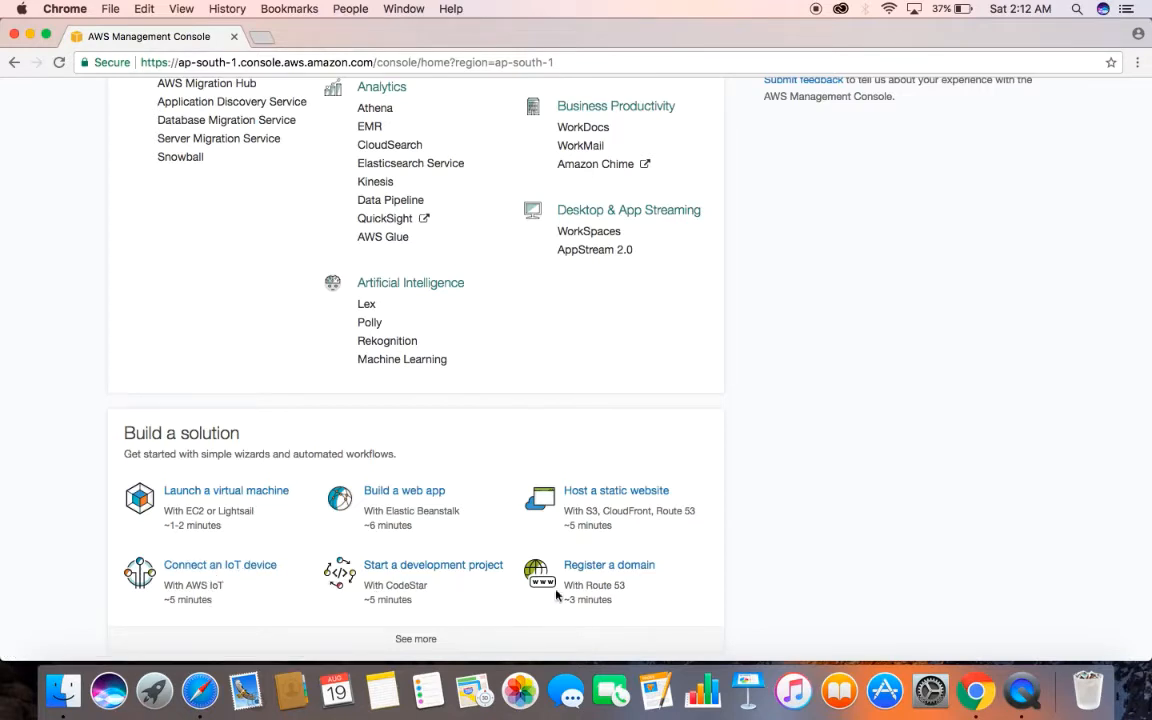
scroll(614, 597, "down", 5)
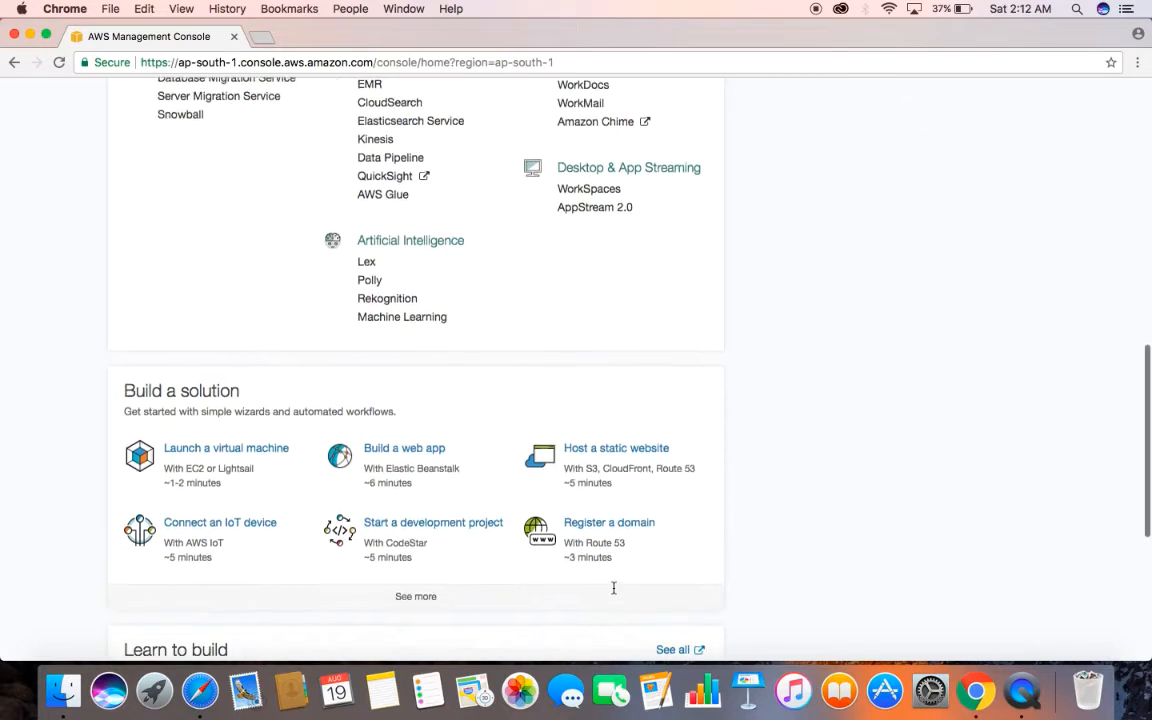
scroll(614, 594, "down", 2)
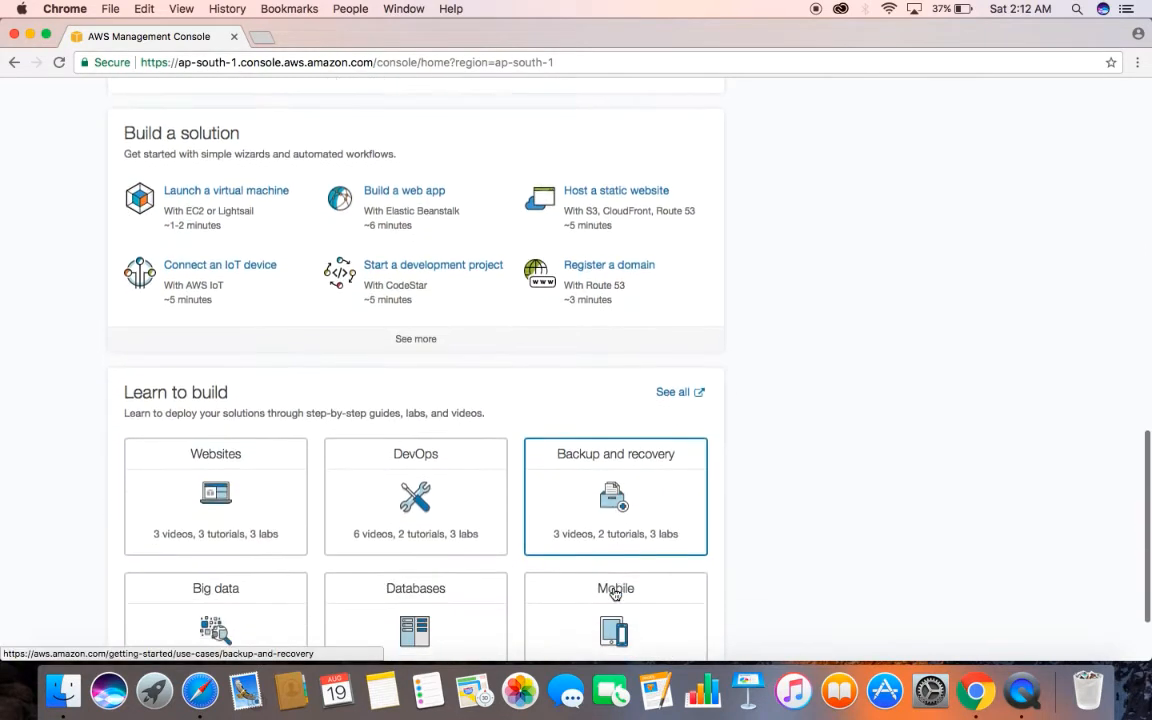
scroll(363, 461, "down", 2)
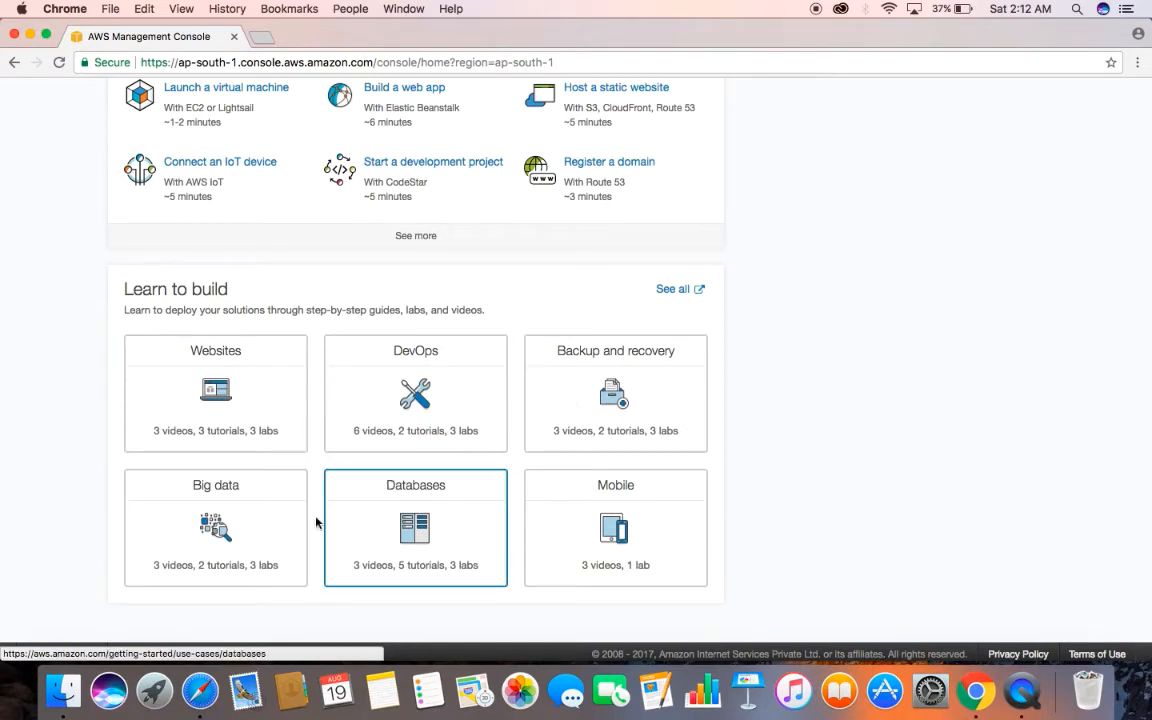
scroll(558, 391, "up", 15)
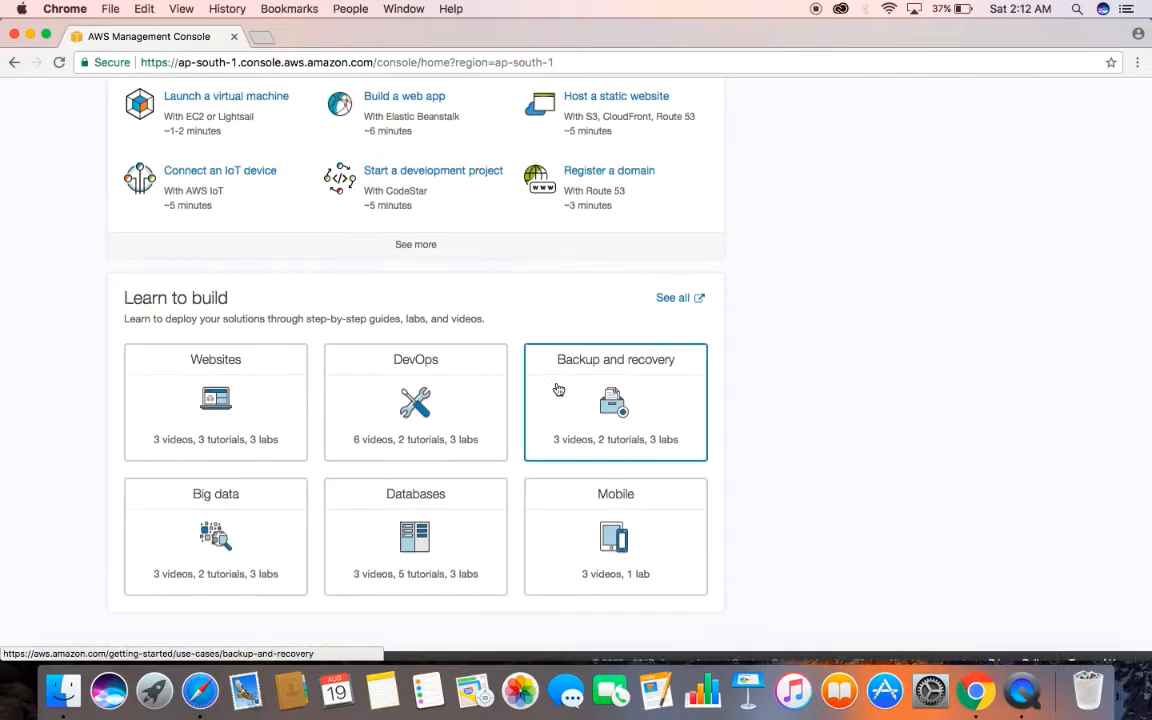
scroll(558, 391, "up", 4)
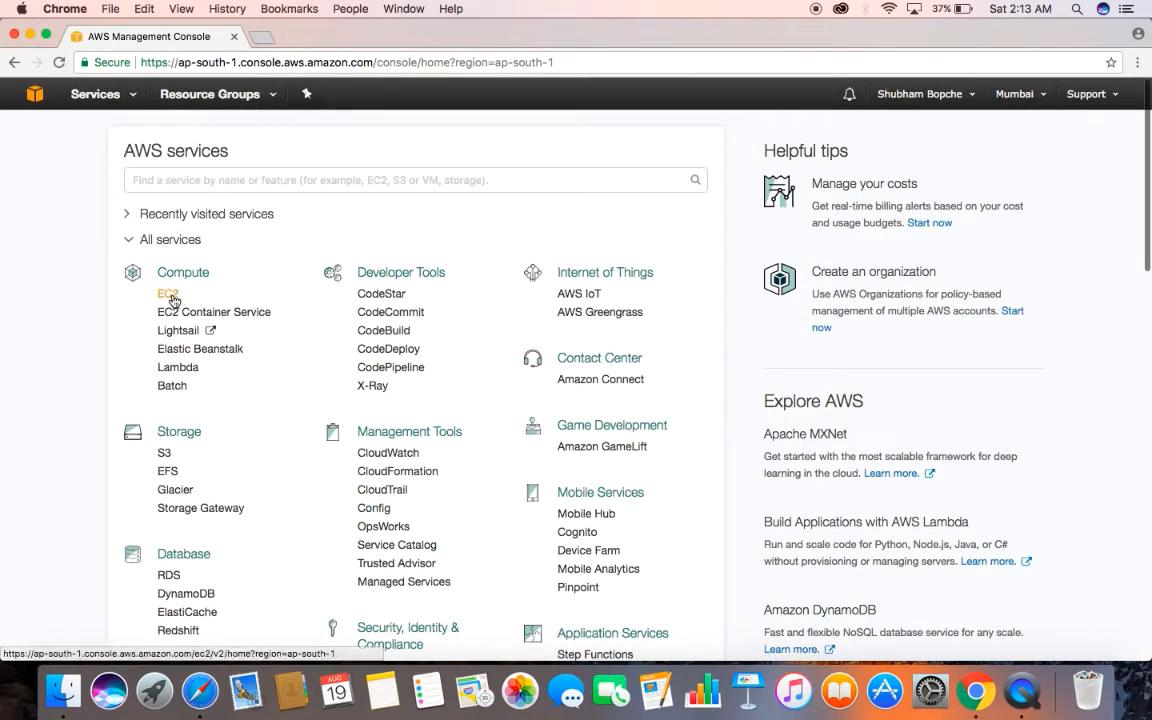
Step: Go to the EC2 dashboard under Compute and start the Launch Instance wizard
left_click(170, 297)
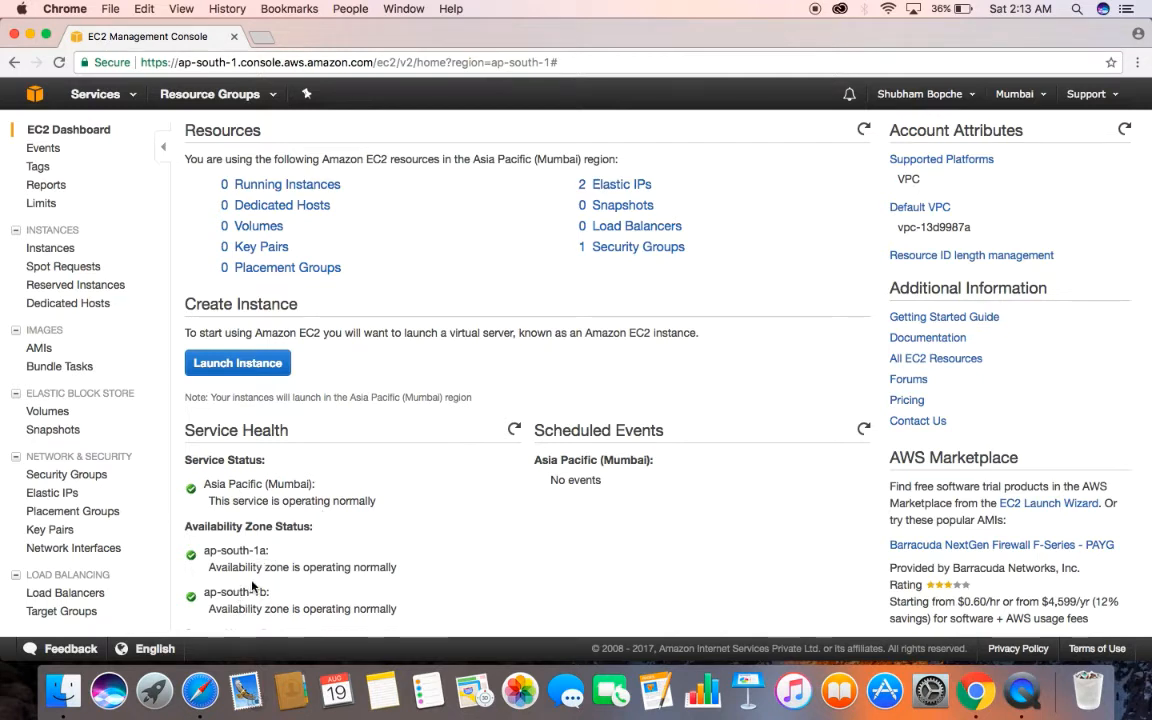
left_click(246, 372)
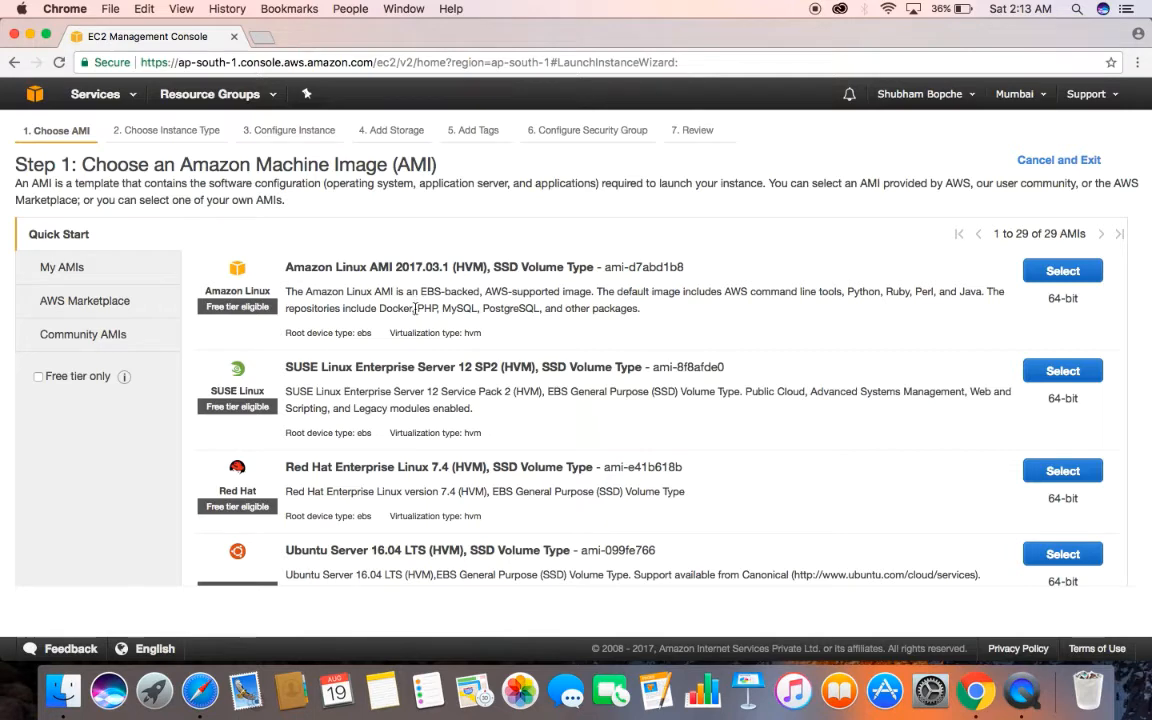
Step: Select the Microsoft Windows Server 2012 R2 Base AMI from the Quick Start list
scroll(415, 308, "down", 5)
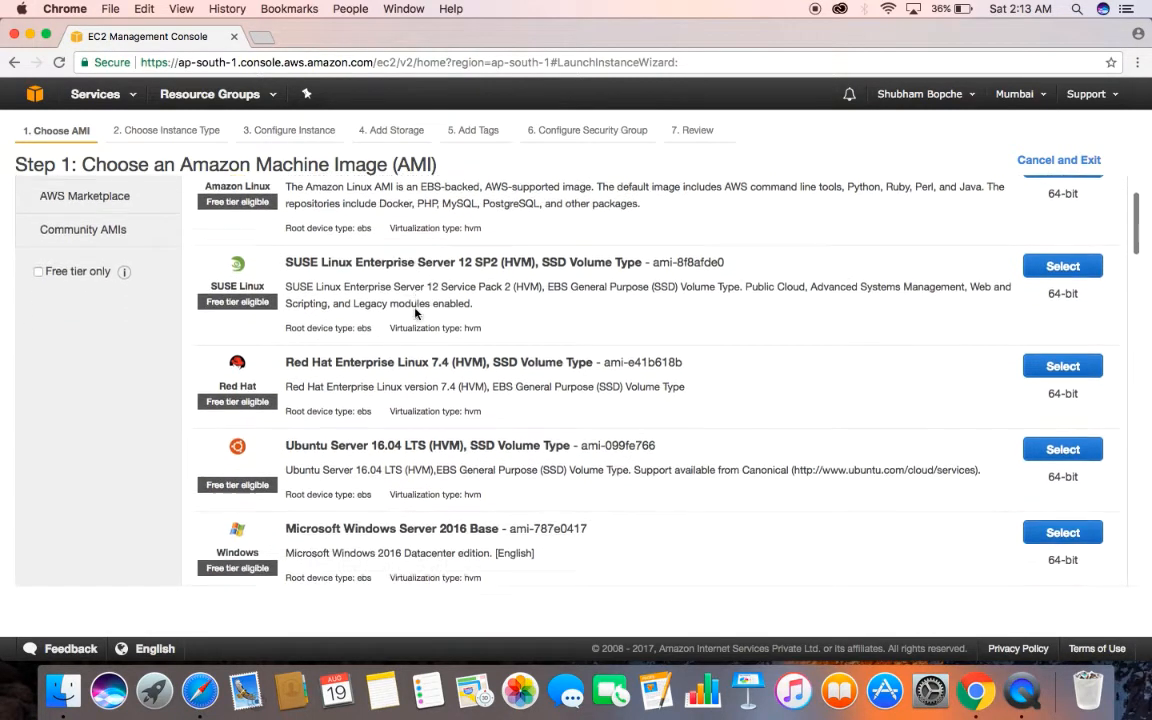
scroll(415, 312, "down", 3)
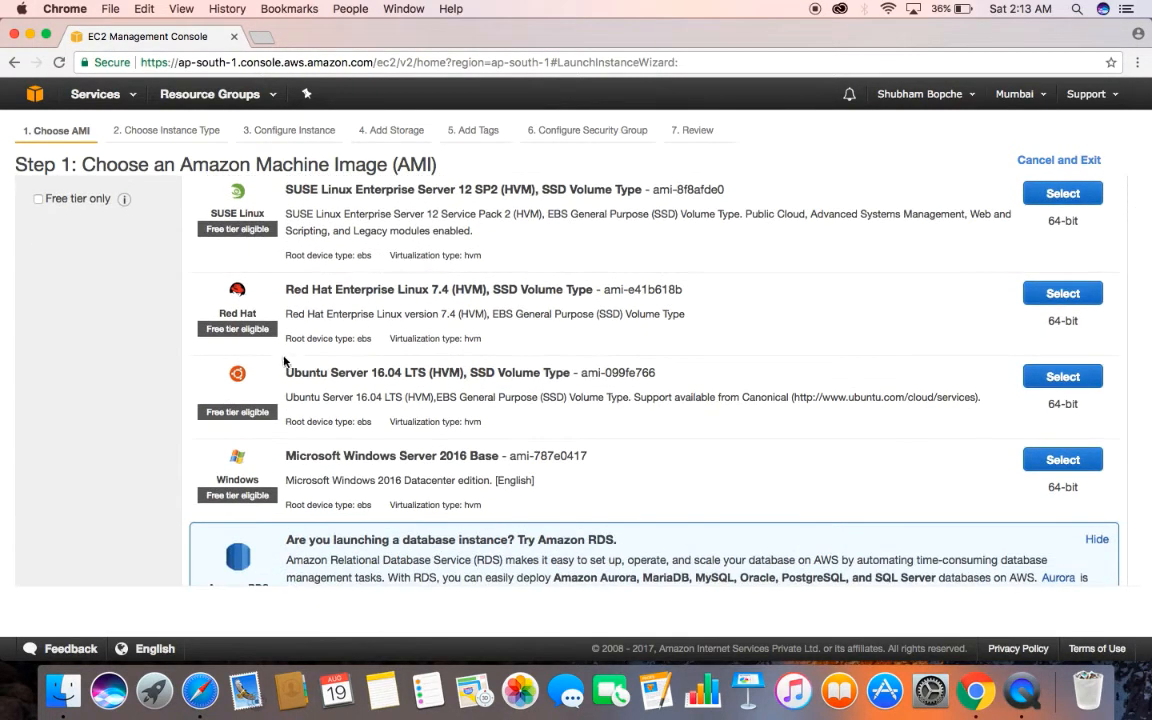
scroll(298, 425, "down", 6)
scroll(298, 425, "down", 8)
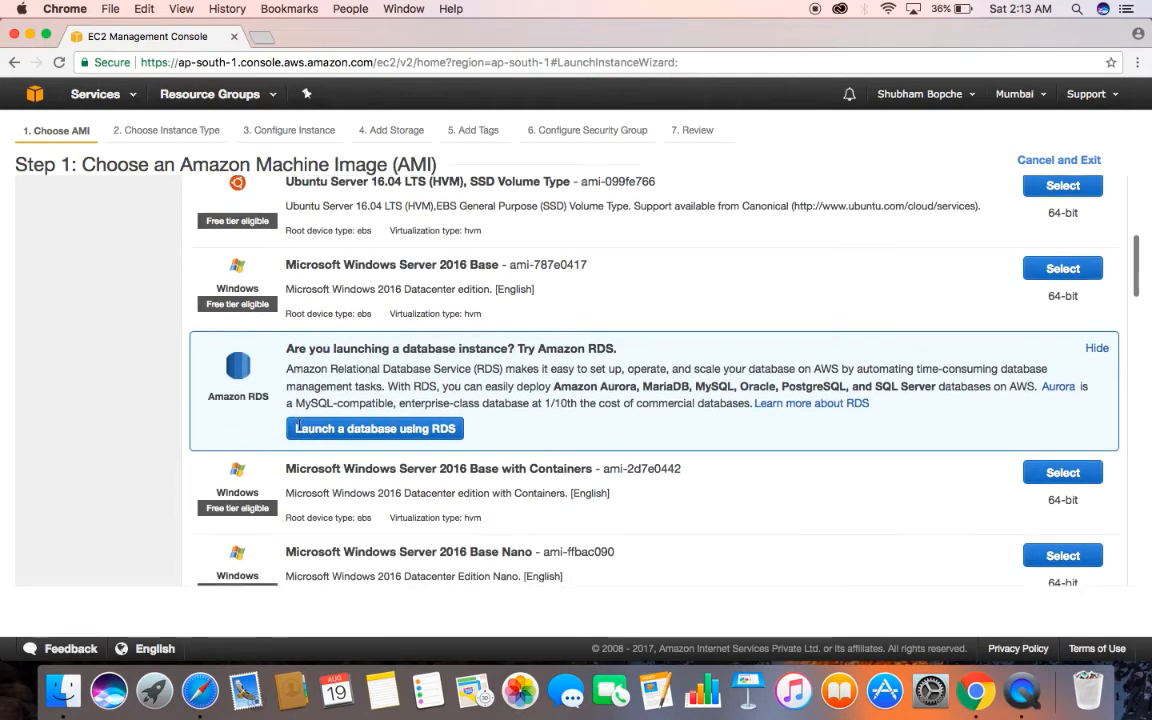
scroll(298, 428, "down", 9)
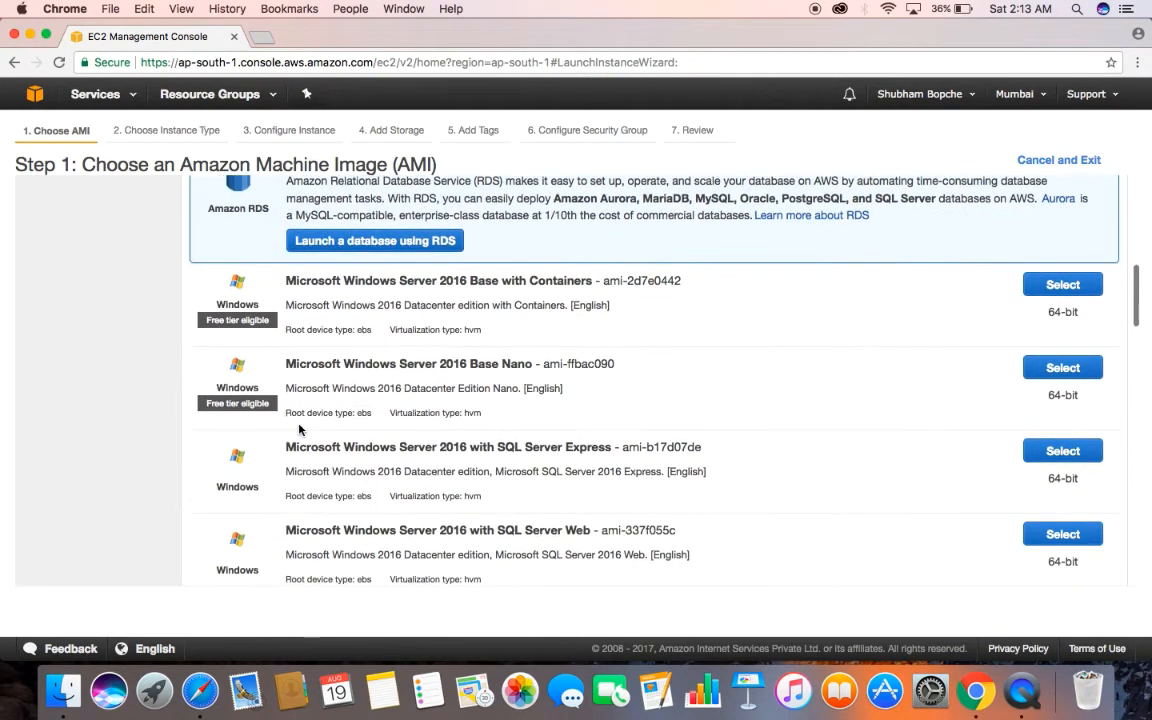
scroll(298, 428, "down", 9)
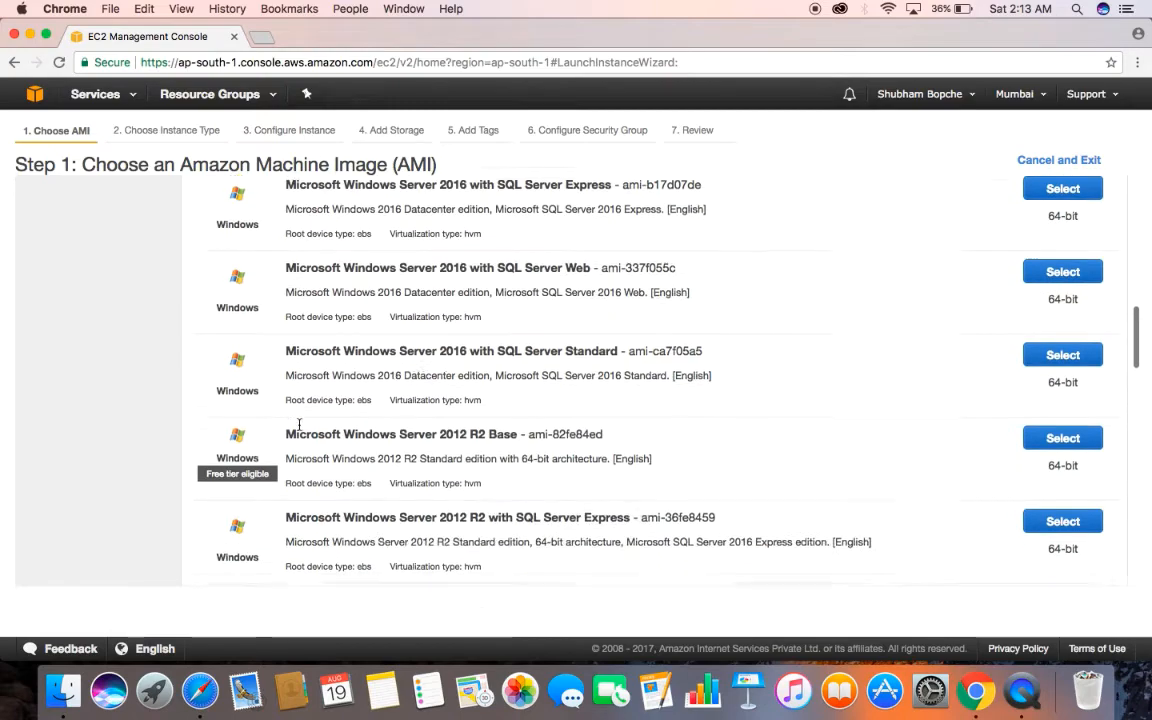
scroll(298, 428, "down", 6)
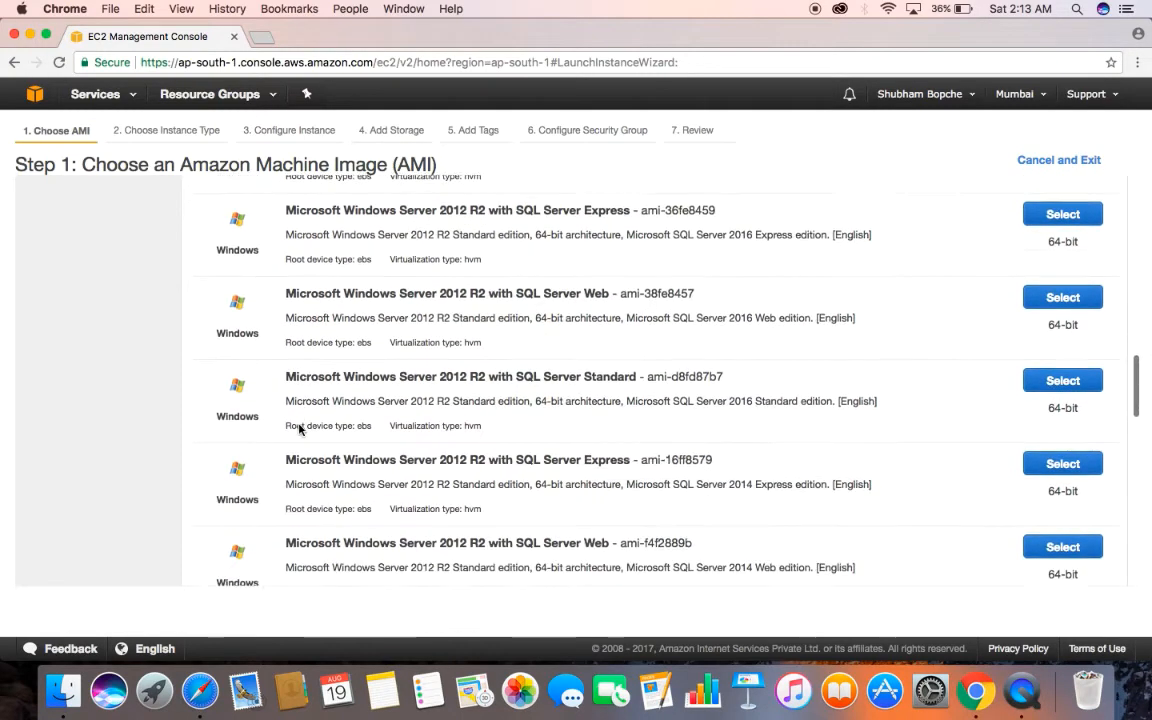
scroll(298, 428, "up", 10)
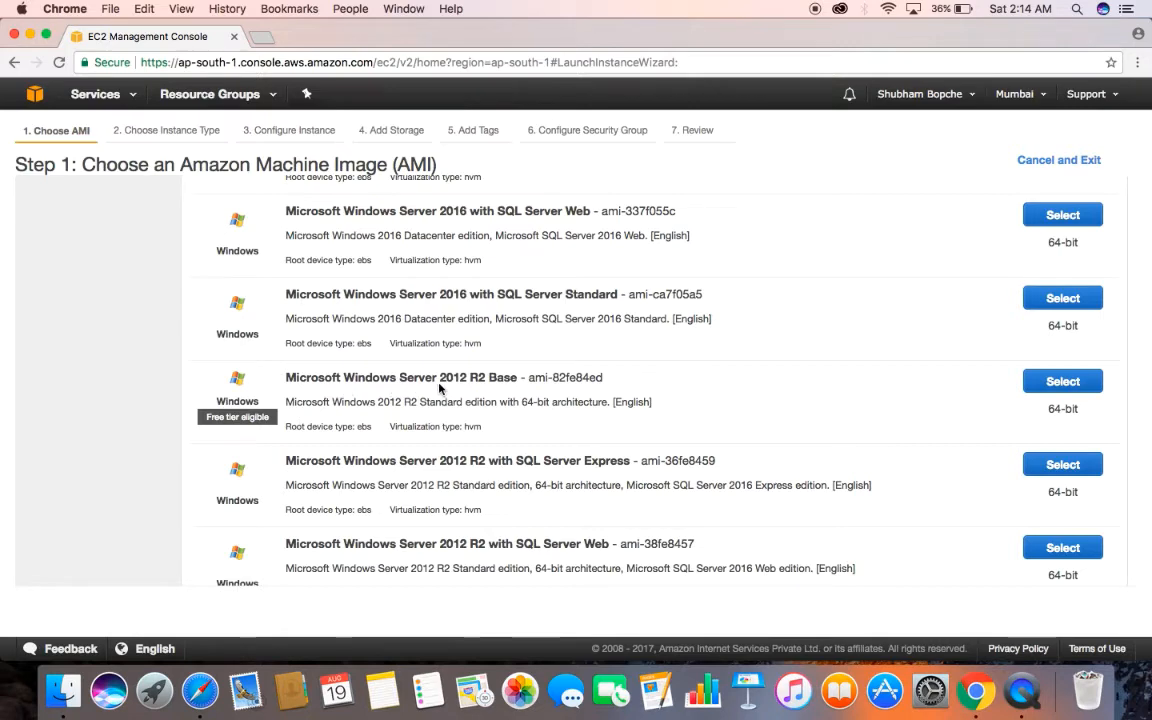
left_click(1031, 381)
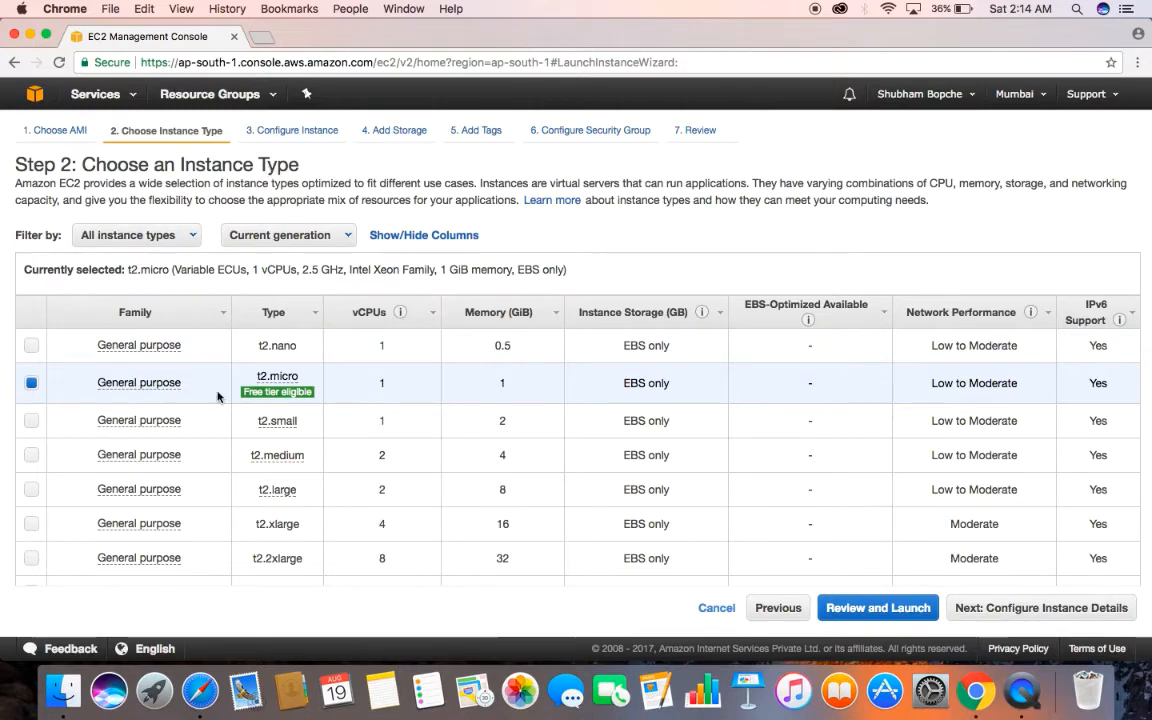
Step: Keep the free-tier t2.micro type and continue to Configure Instance Details
mouse_move(262, 400)
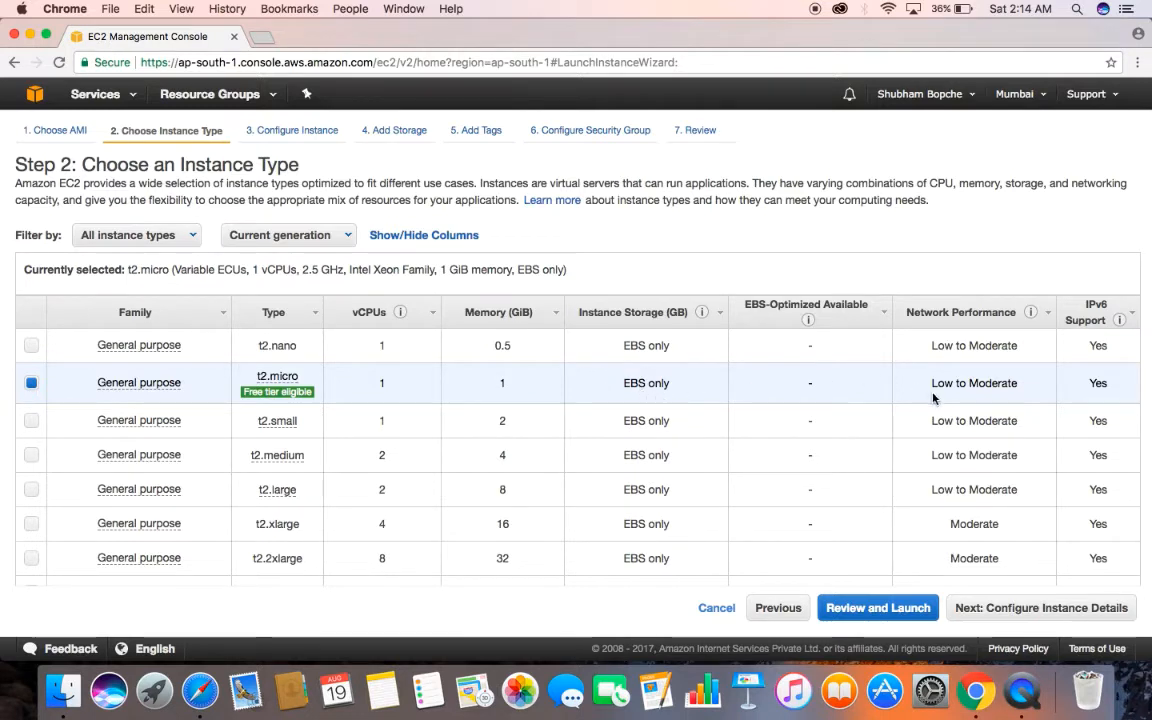
left_click(1000, 610)
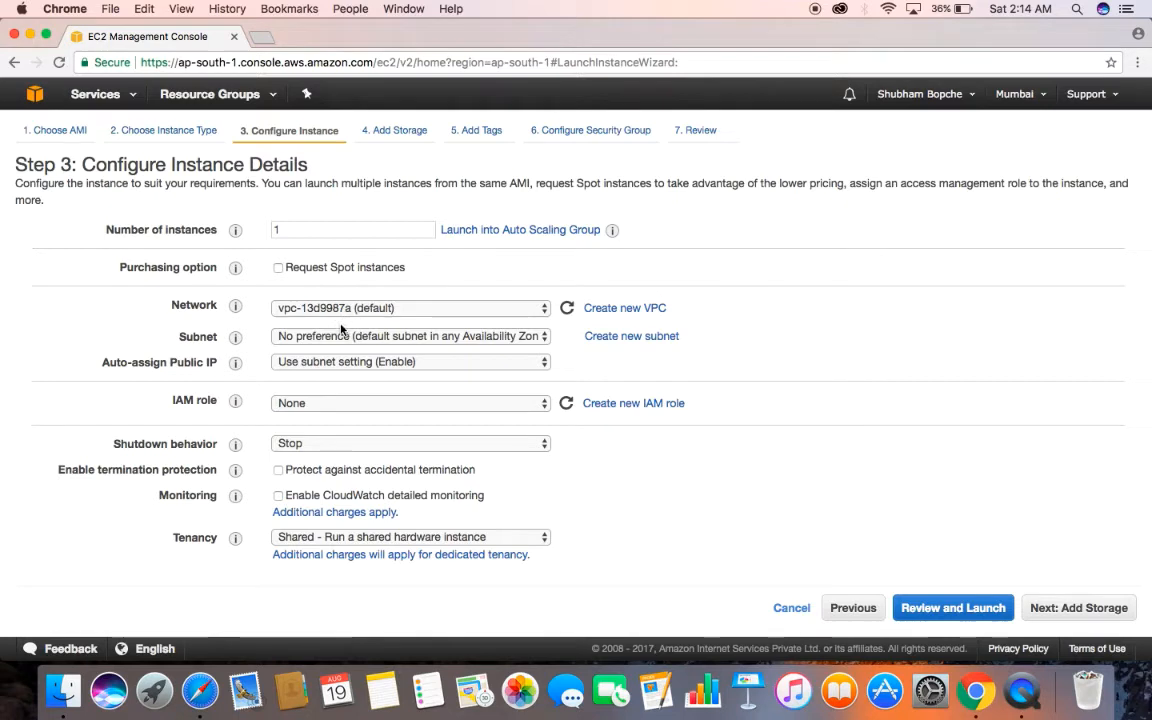
Step: Set Auto-assign Public IP to Enable, keep the 30 GiB root volume, and continue to tags
left_click(399, 367)
left_click(389, 377)
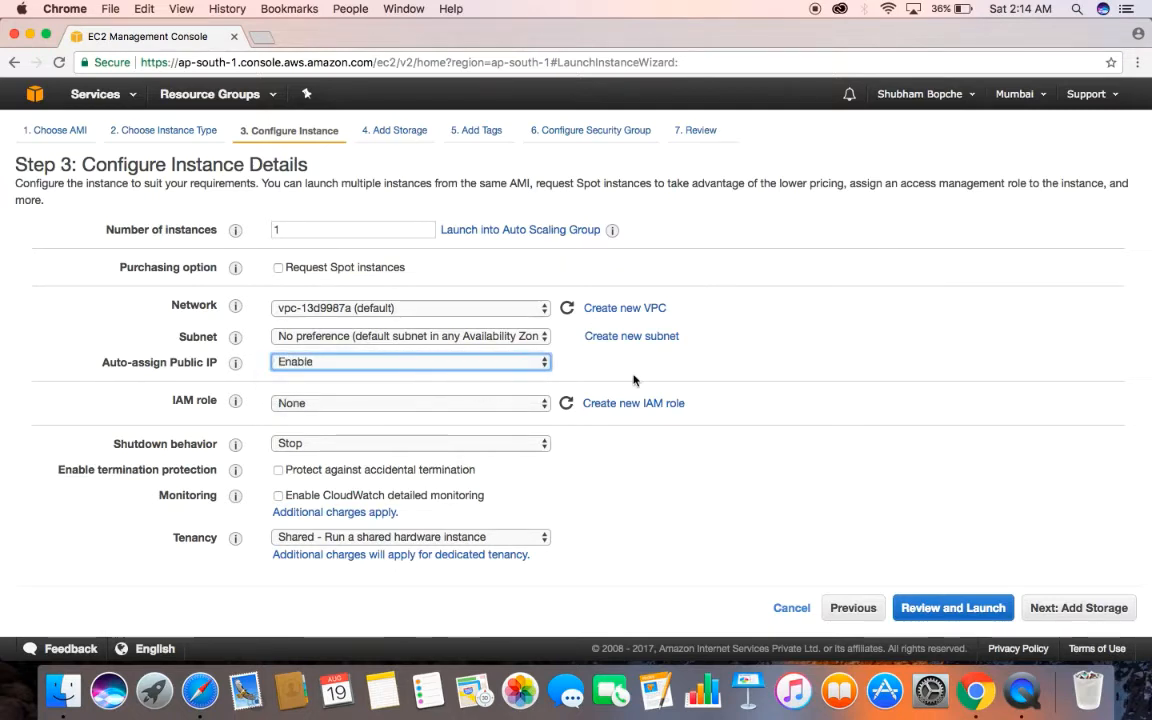
left_click(1034, 609)
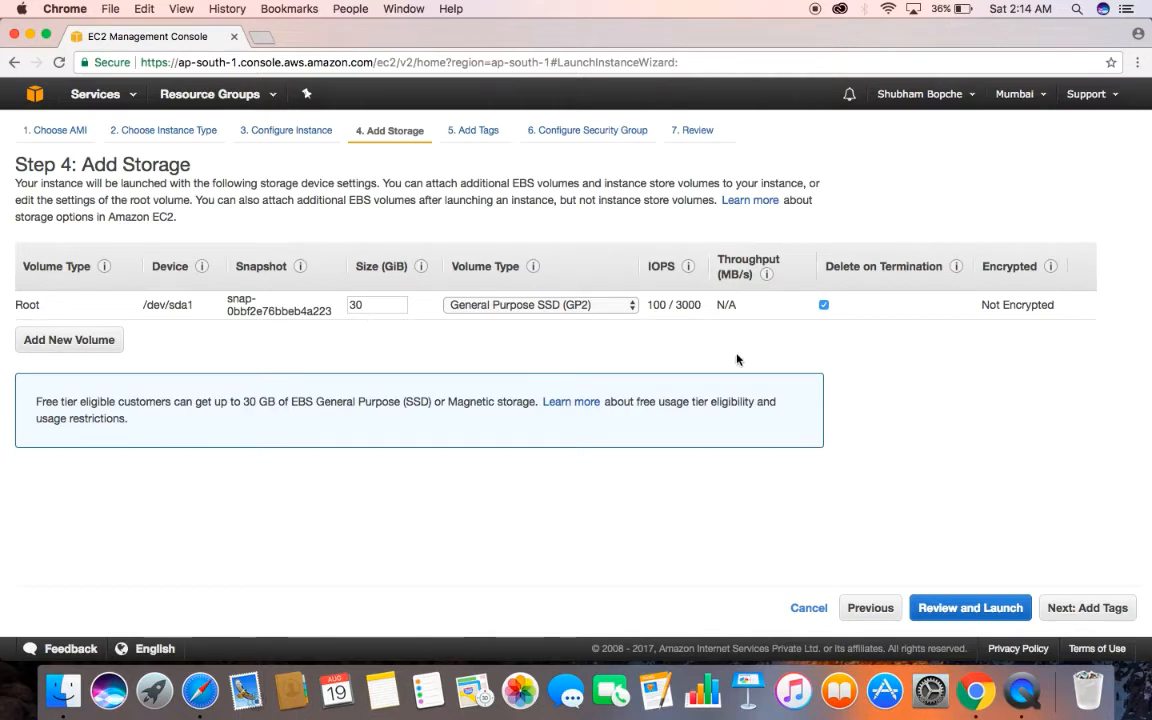
left_click(1074, 609)
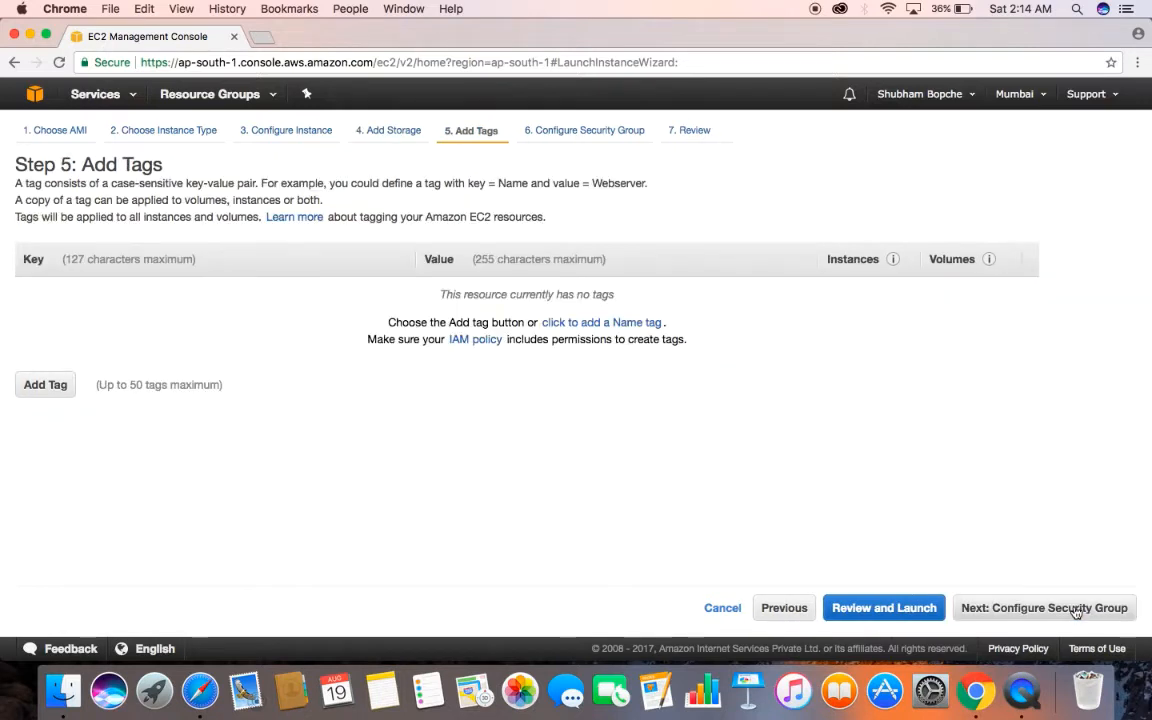
Step: Add a tag with key 'winsample' and continue to the security group settings
left_click(55, 385)
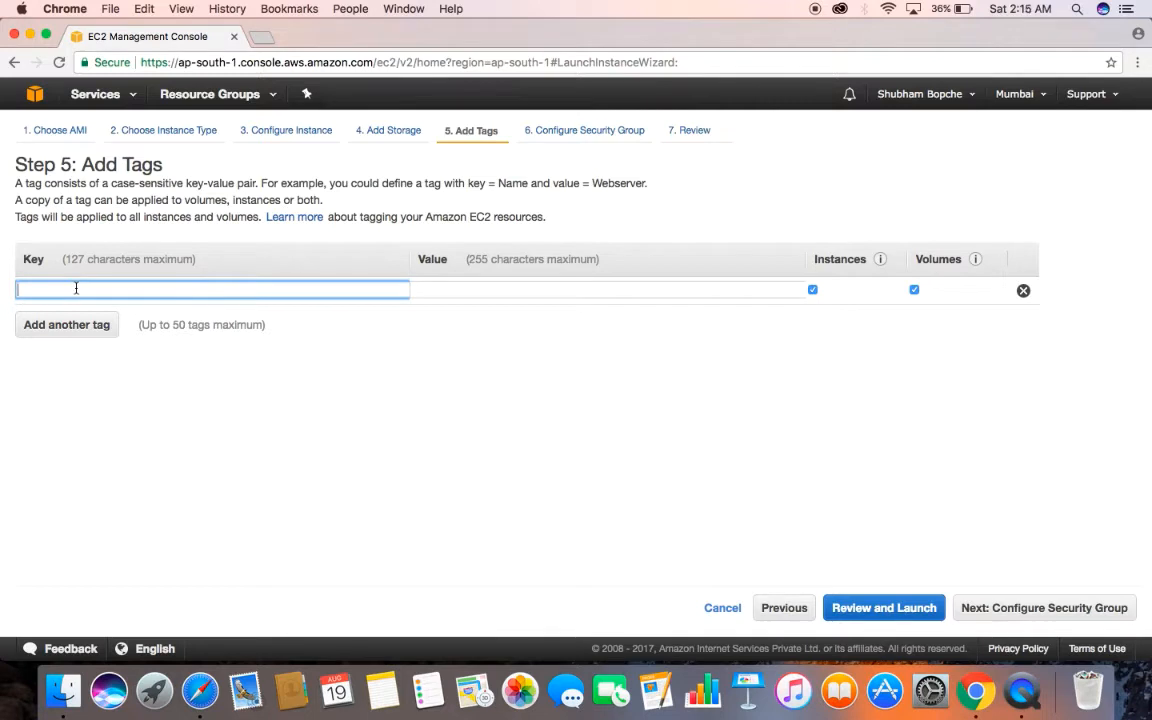
type("winsa")
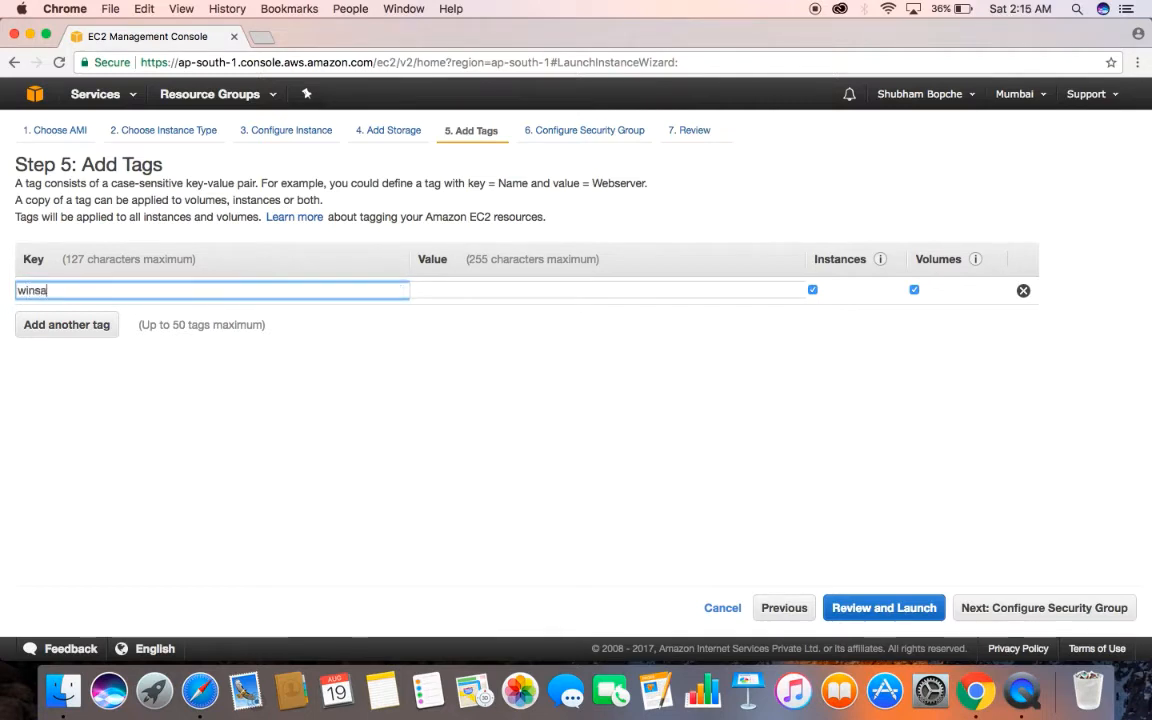
type("mple")
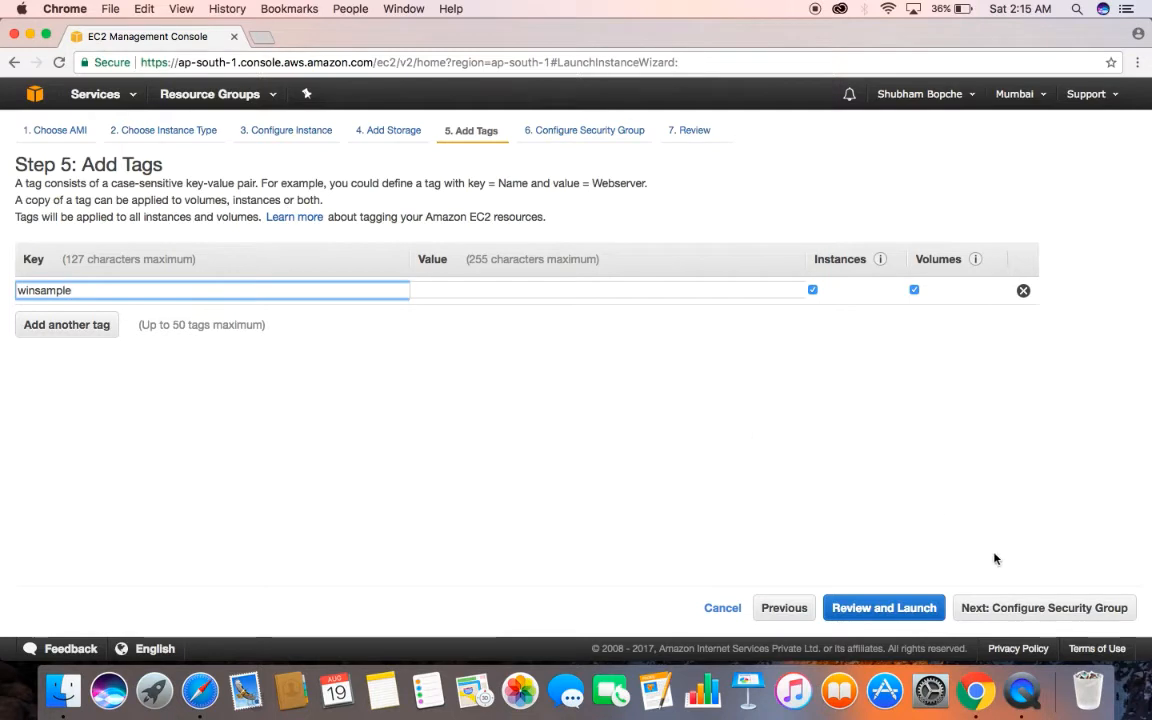
left_click(1007, 608)
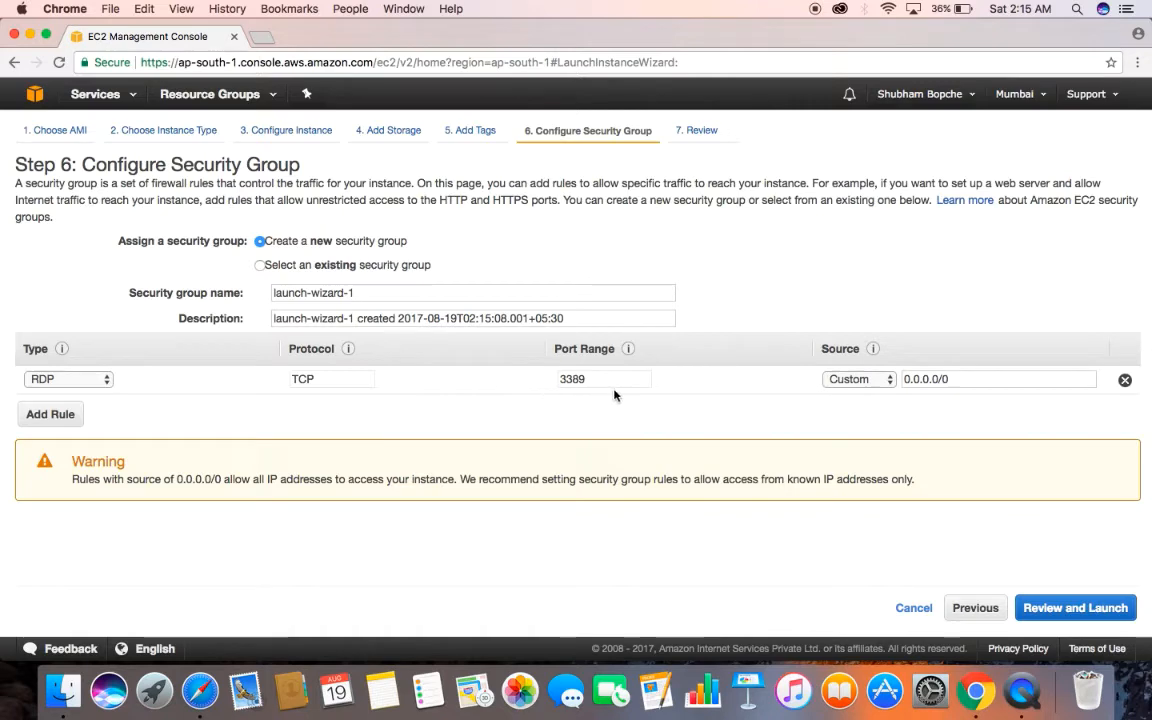
Step: Keep launch-wizard-1's default RDP rule on TCP 3389 and go to the launch review
left_click(1028, 607)
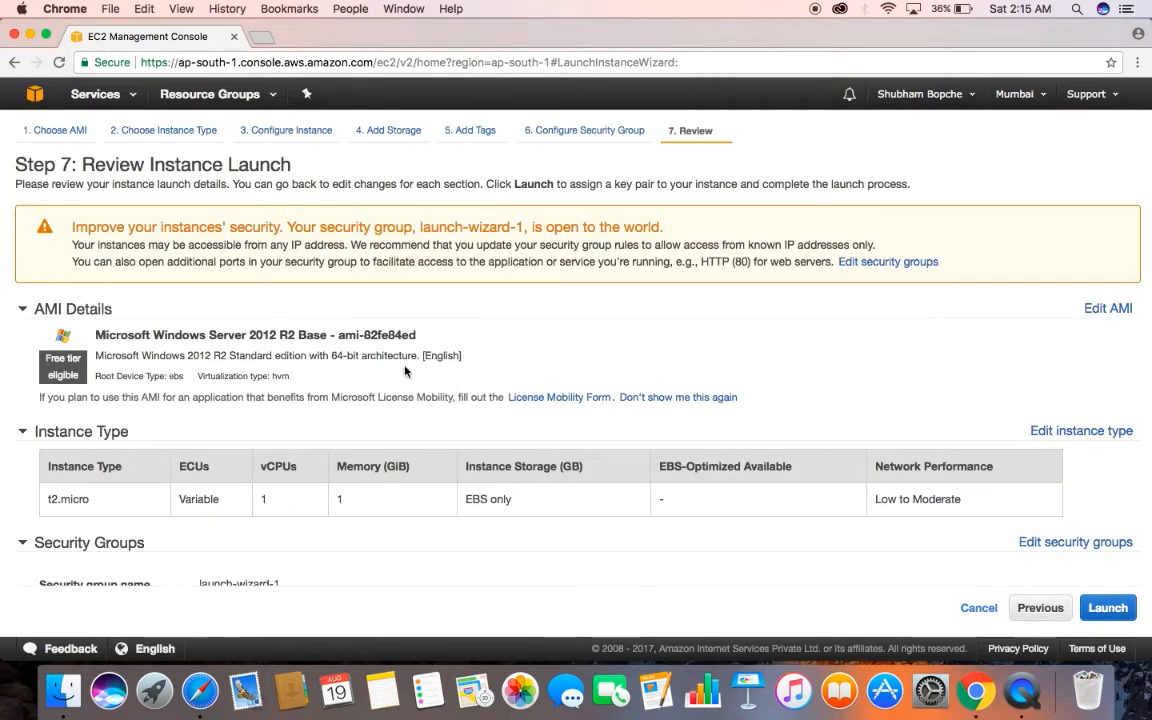
Step: Expand and check the Instance Details, Storage and Tags summaries, then launch to reach key pair selection
scroll(405, 371, "down", 2)
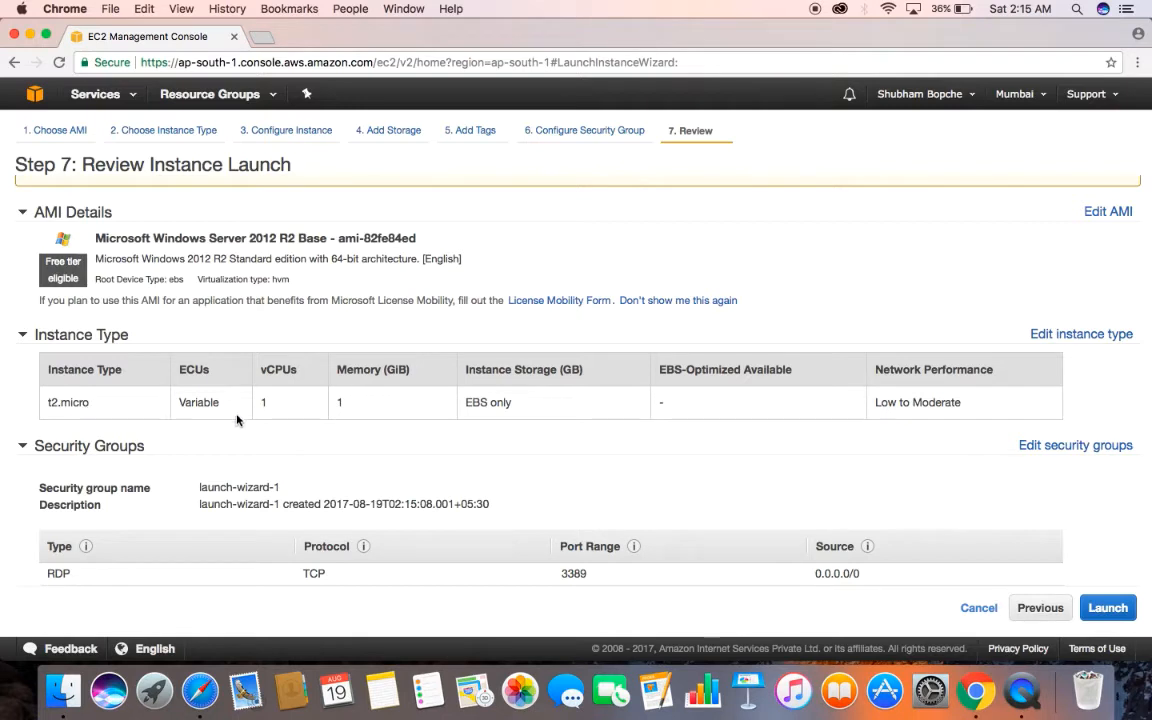
scroll(494, 419, "down", 2)
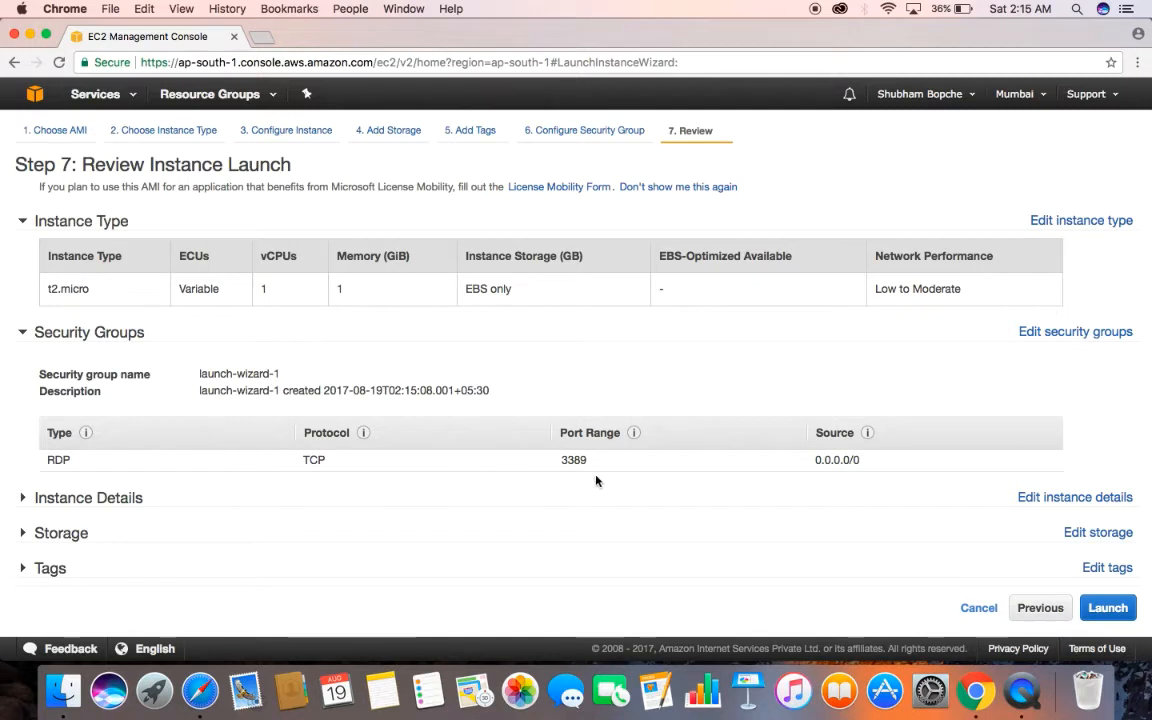
left_click(343, 512)
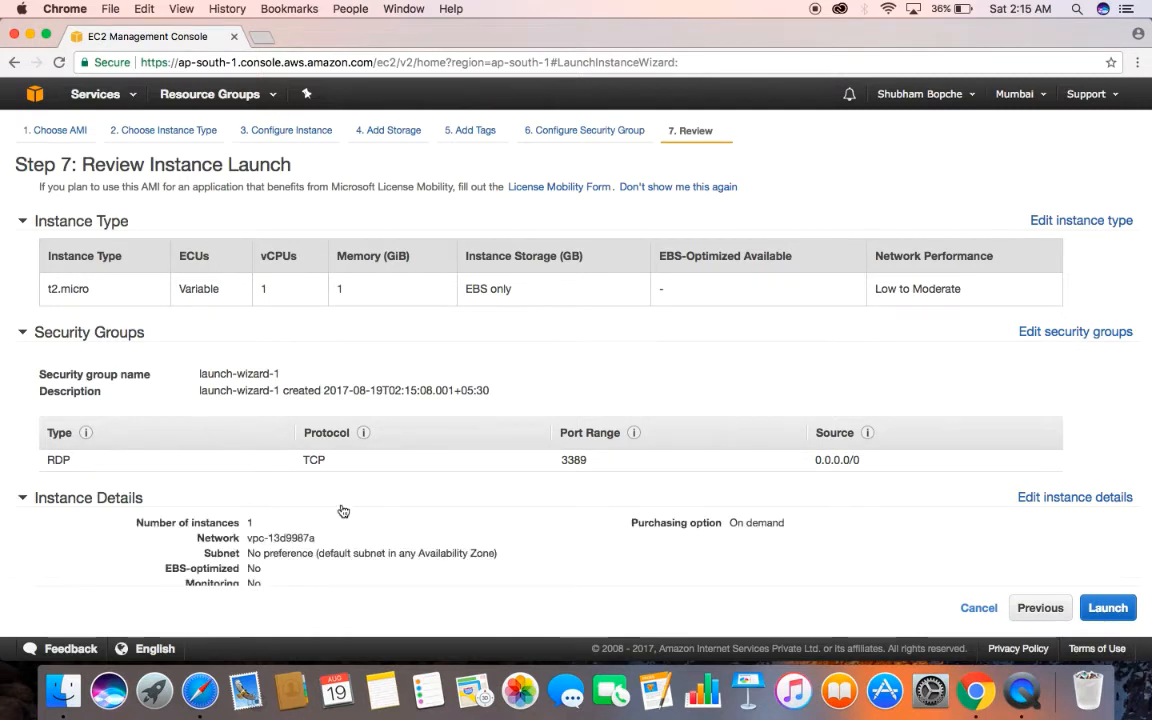
scroll(349, 524, "down", 3)
scroll(349, 524, "down", 2)
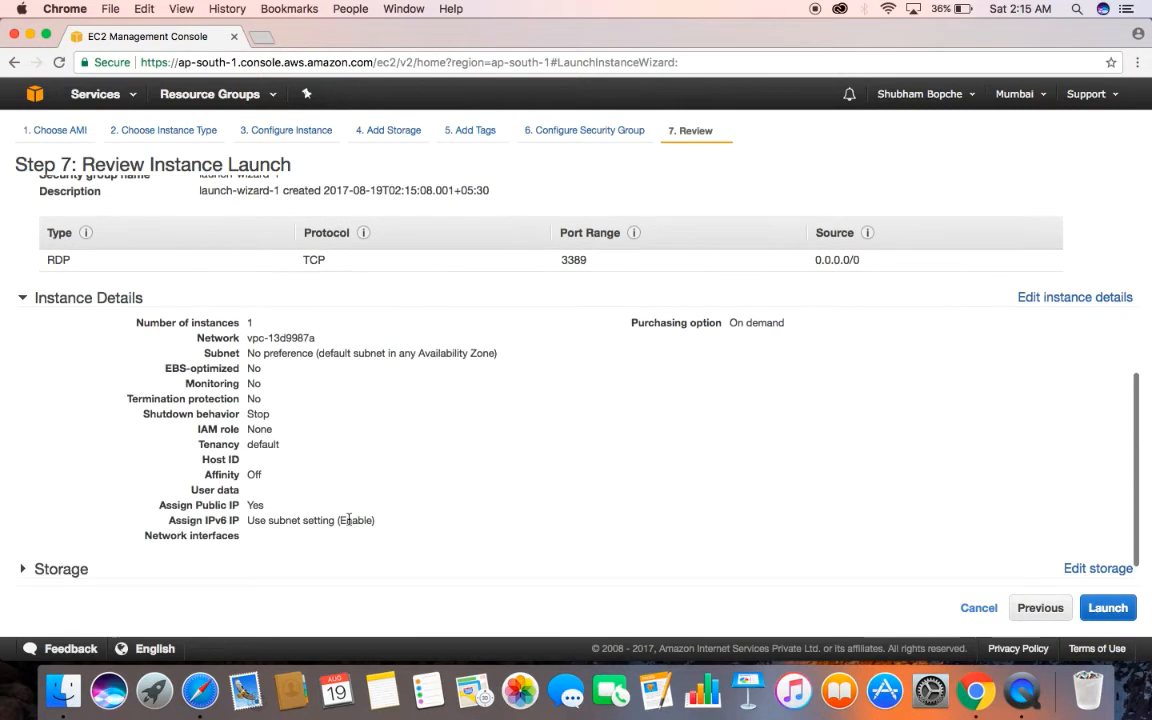
scroll(349, 504, "down", 1)
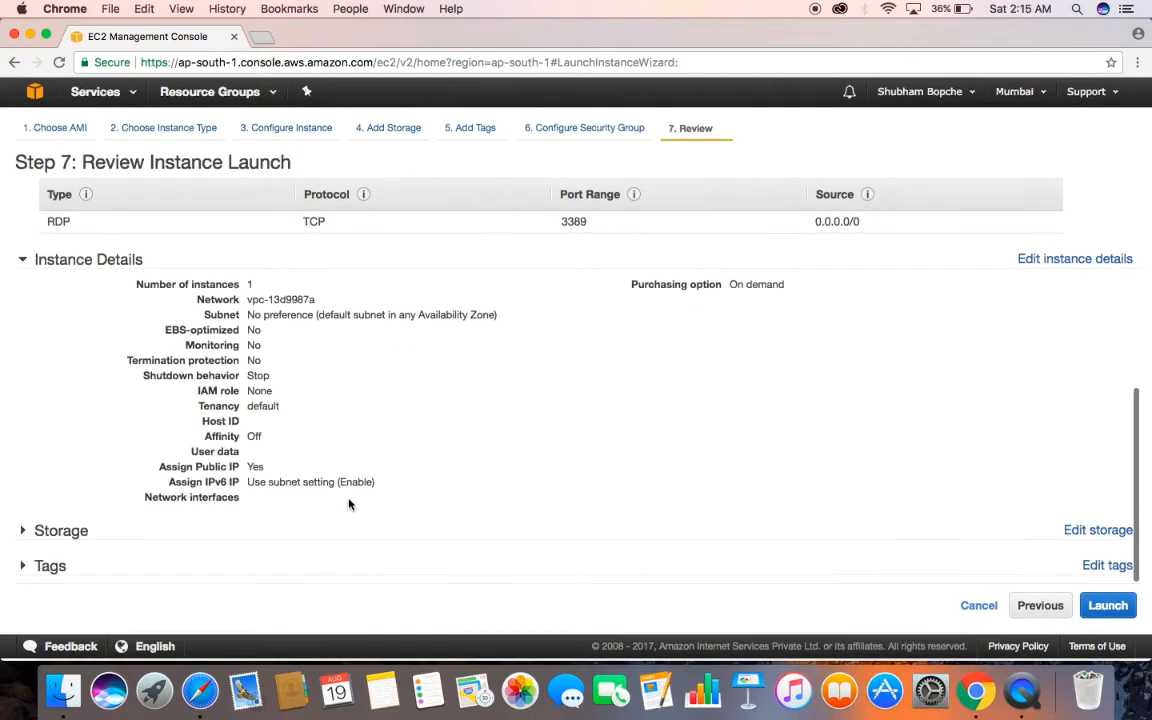
left_click(315, 530)
scroll(315, 530, "down", 2)
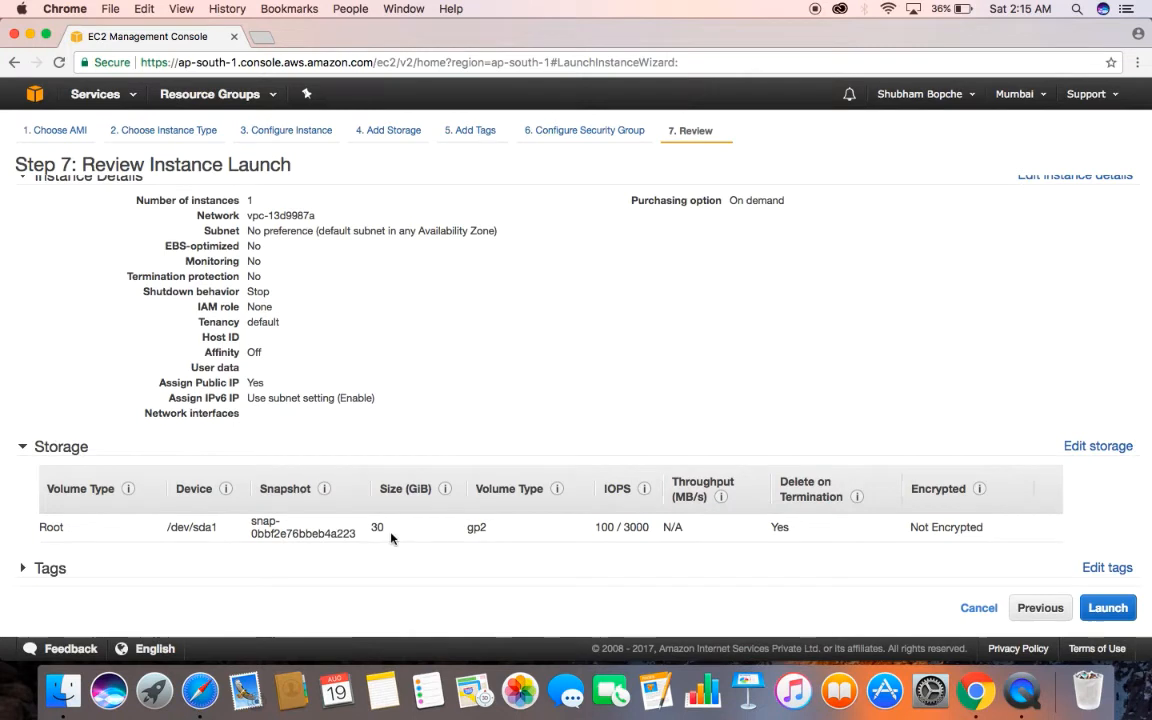
left_click(349, 572)
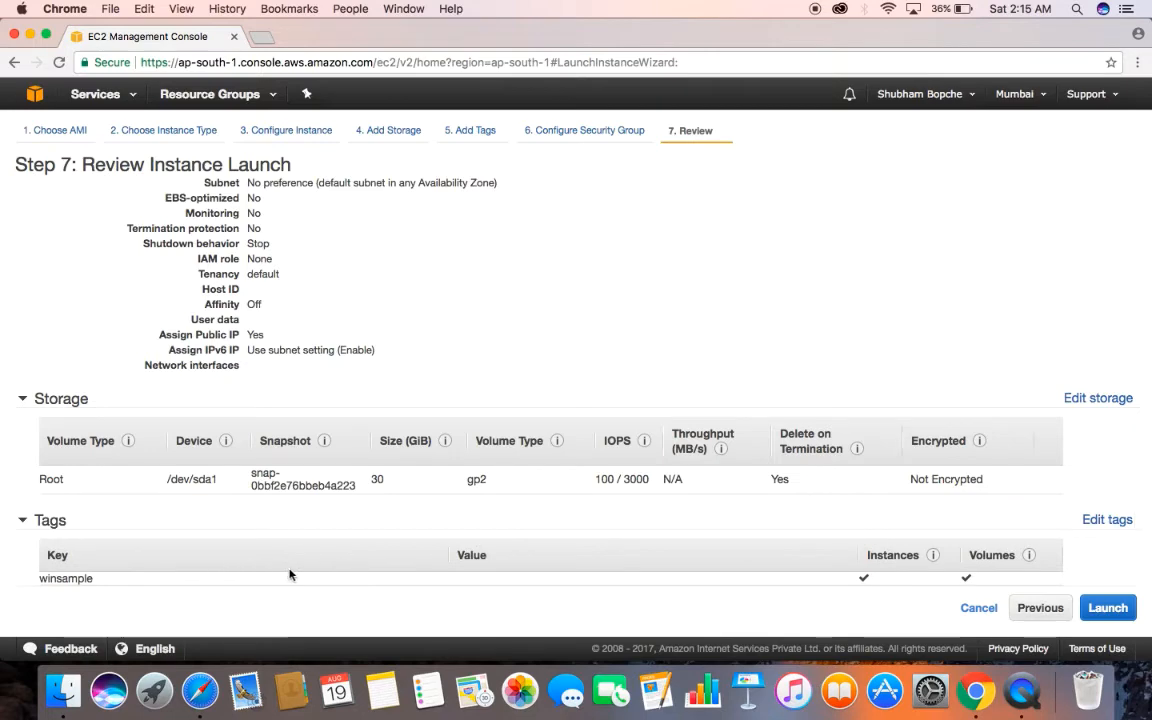
left_click(1107, 607)
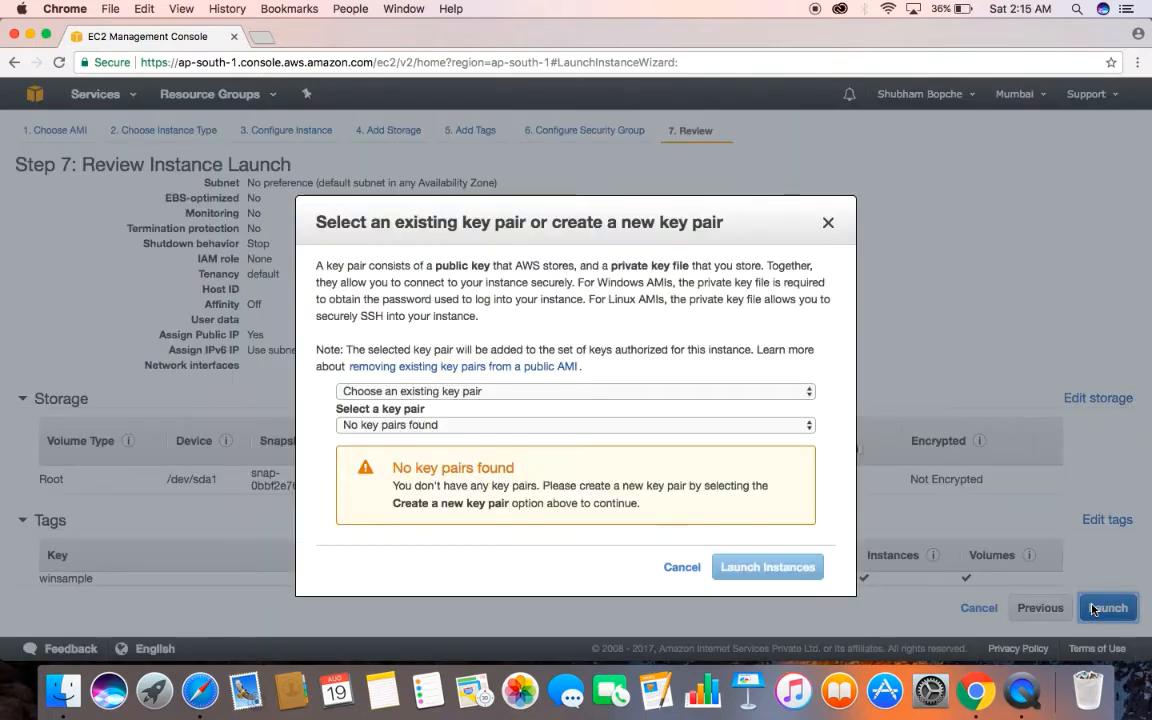
Step: Create a new key pair named winsample, download winsample.pem, and launch the instance
left_click(752, 392)
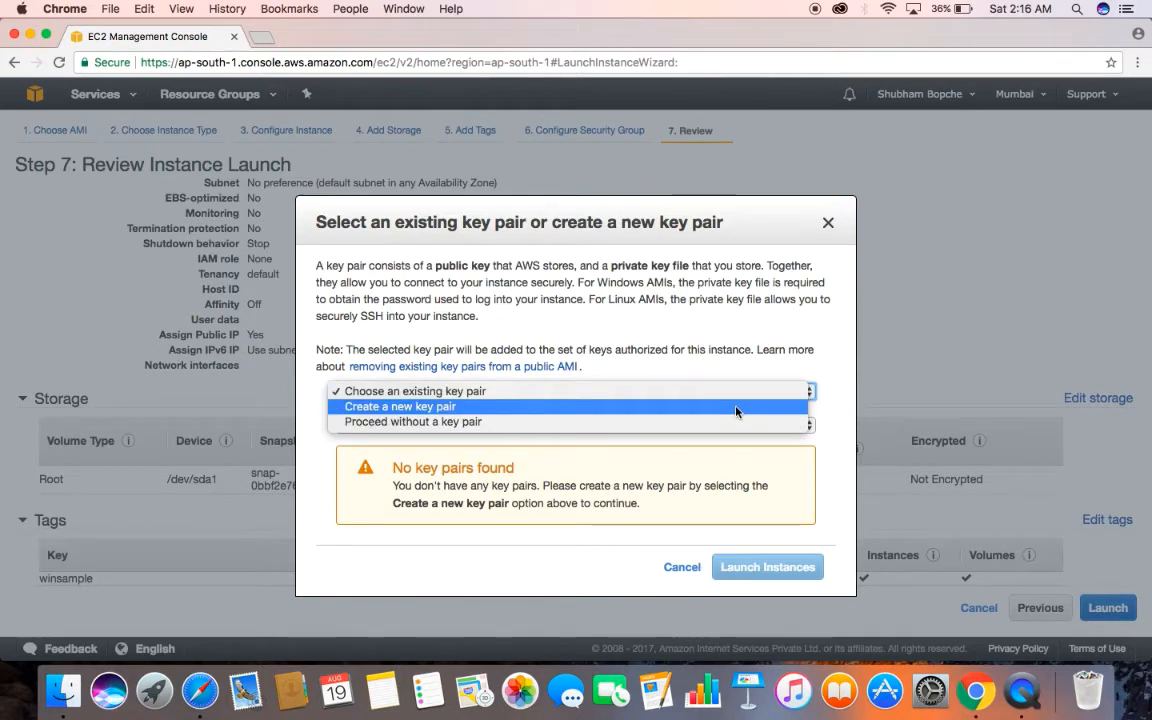
left_click(736, 407)
left_click(681, 420)
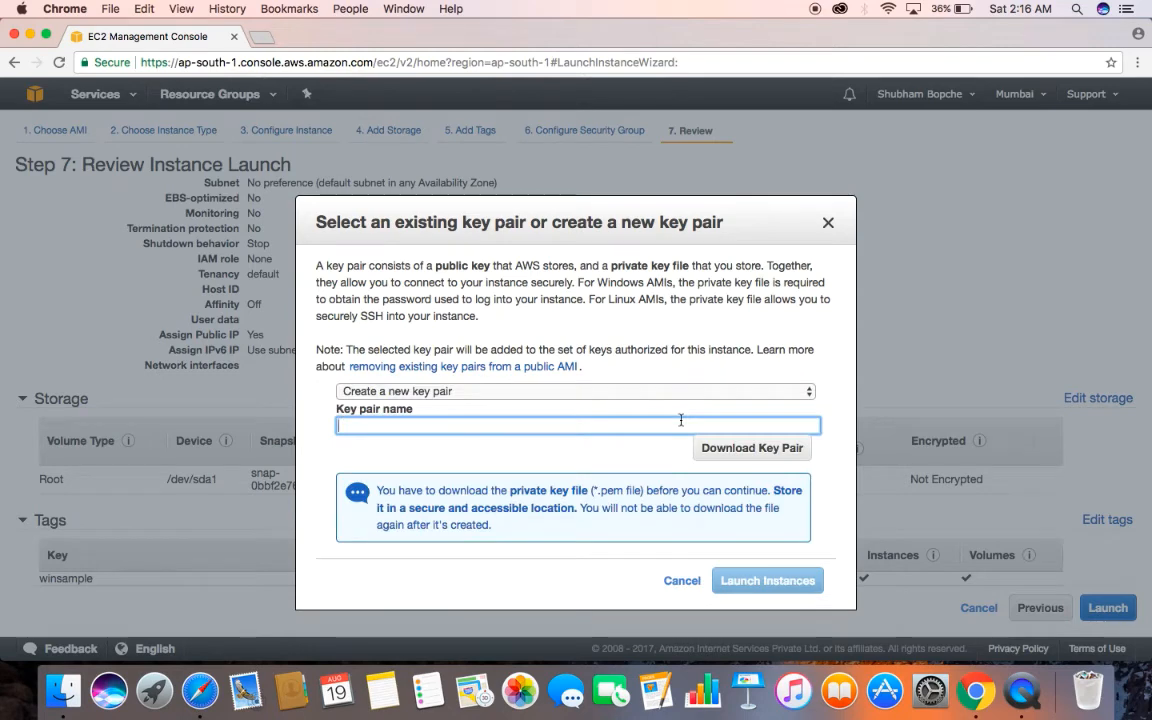
type("winsample")
left_click(790, 455)
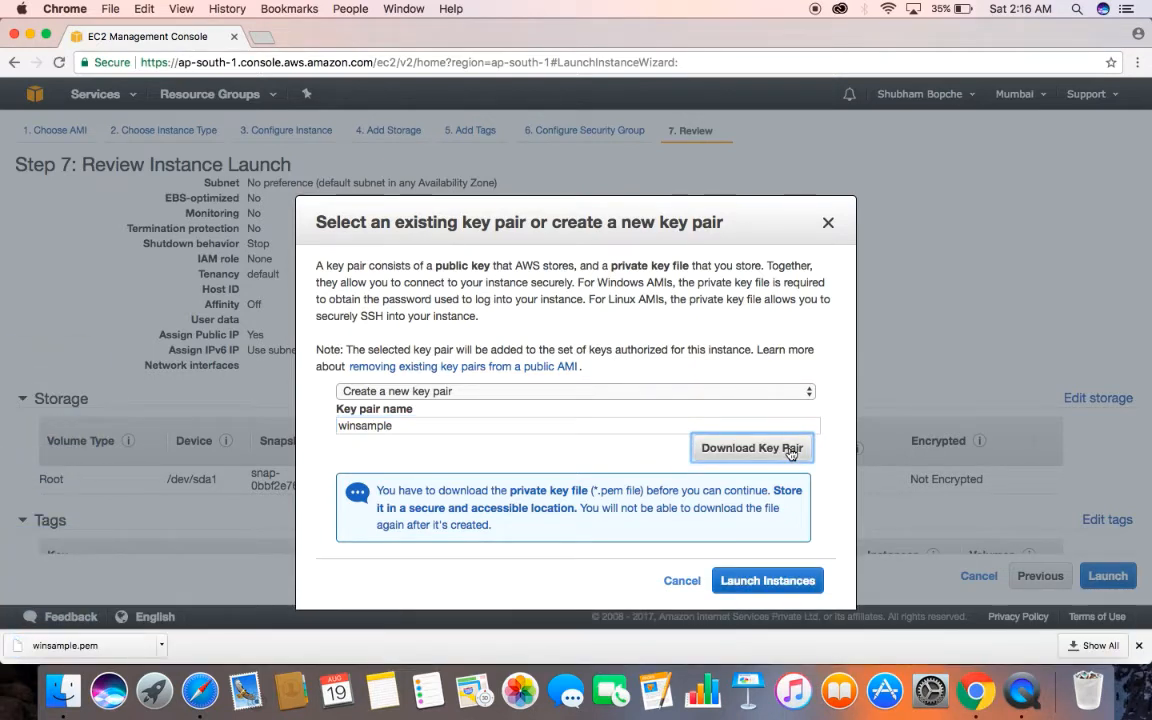
left_click(743, 581)
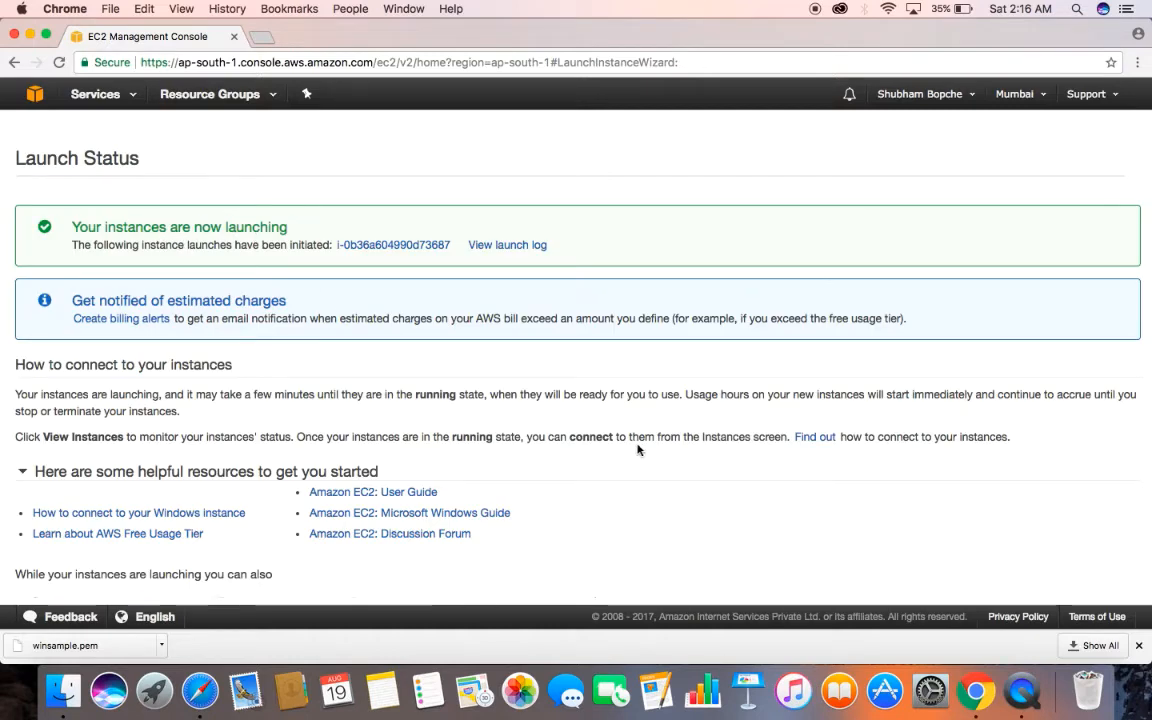
Step: In the Instances list, name the new pending t2.micro instance 'winsample'
scroll(787, 506, "down", 2)
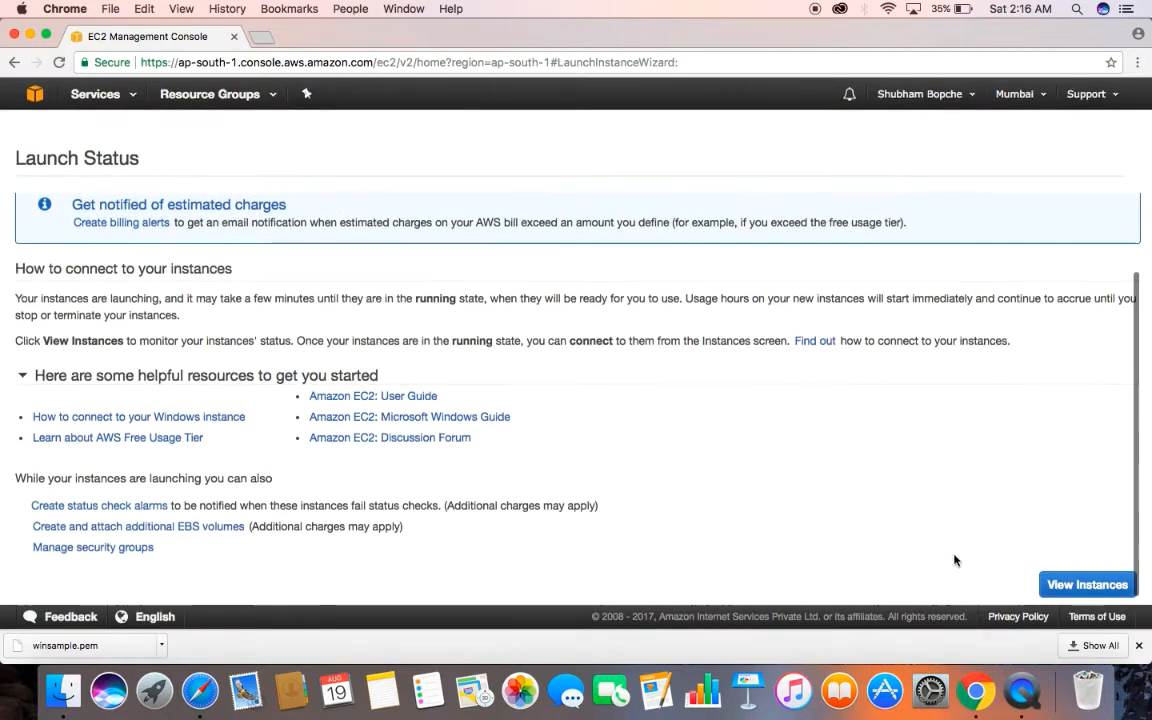
left_click(1080, 585)
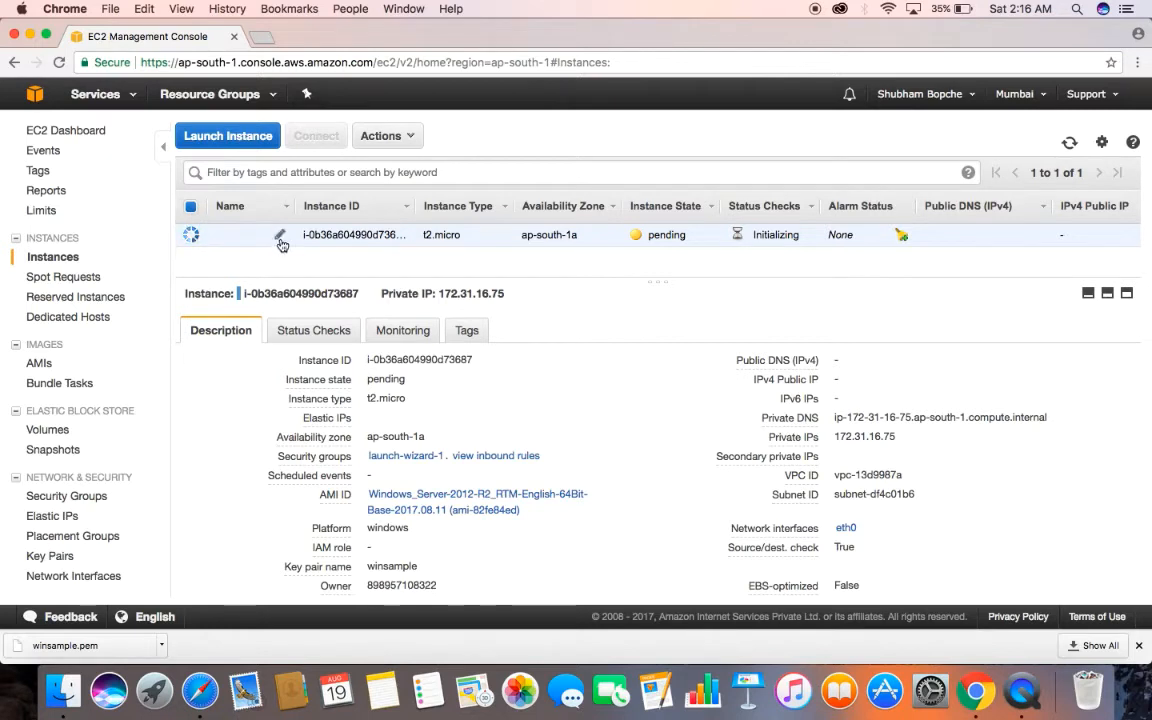
left_click(279, 236)
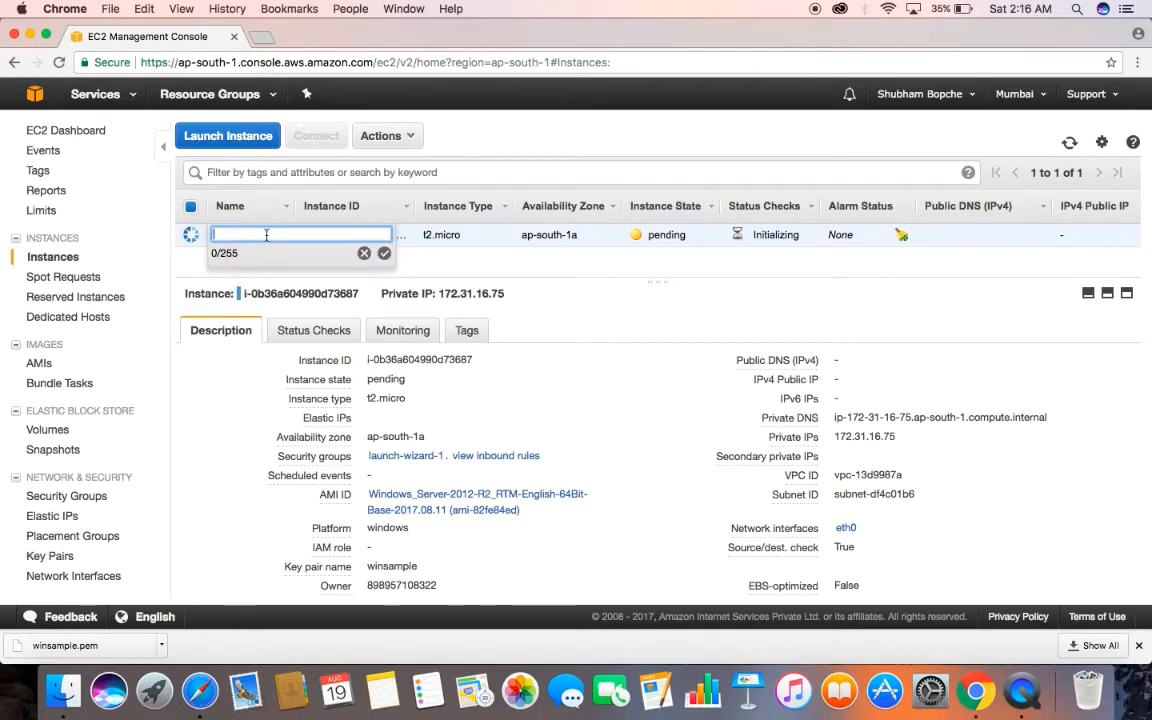
type("winsample")
left_click(384, 253)
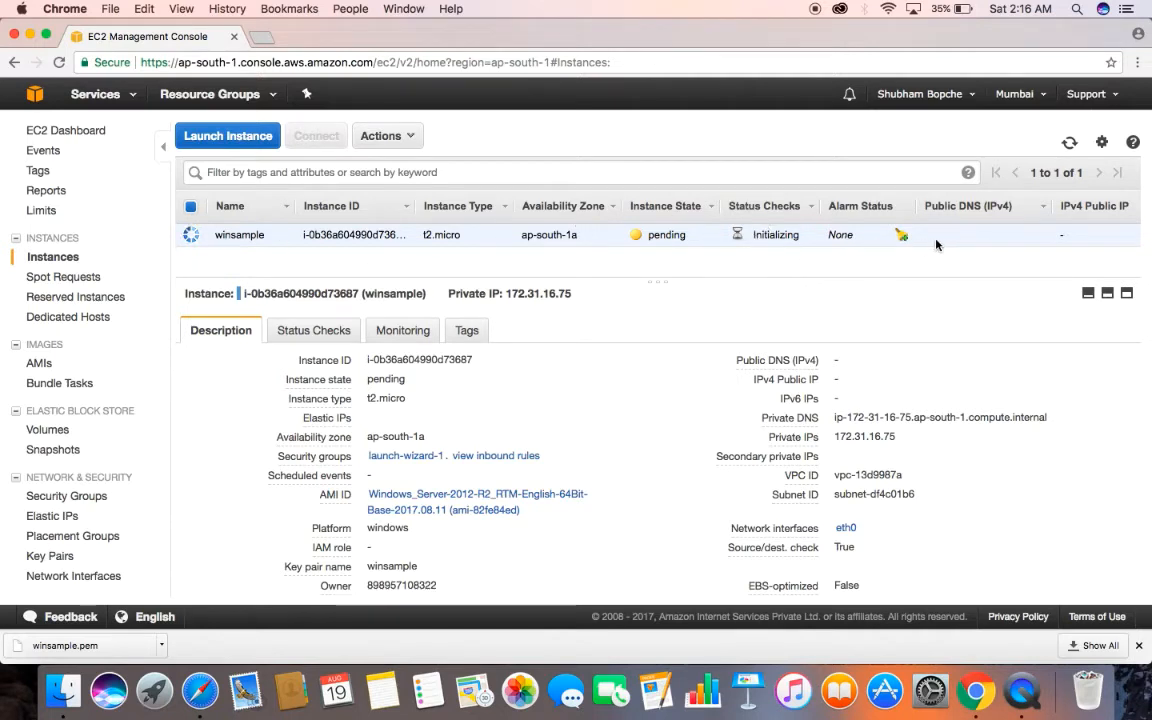
Step: Review the Instances table columns until winsample is running with public IP 35.154.63.76
scroll(941, 243, "right", 5)
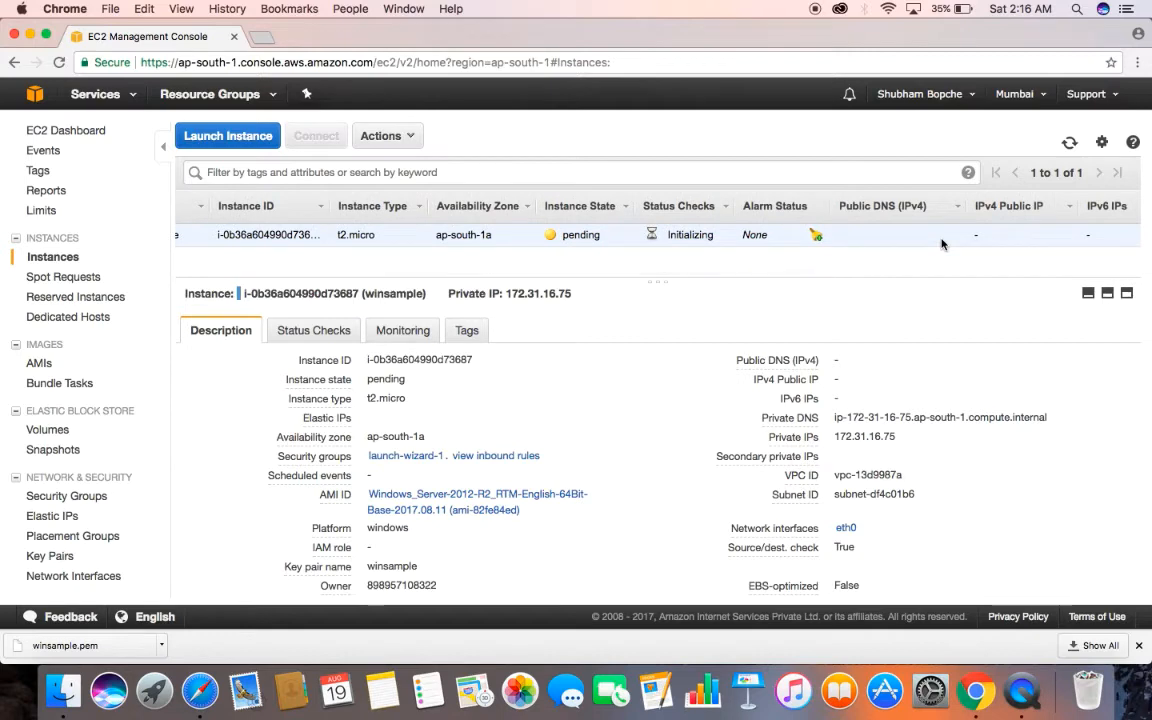
scroll(941, 243, "right", 5)
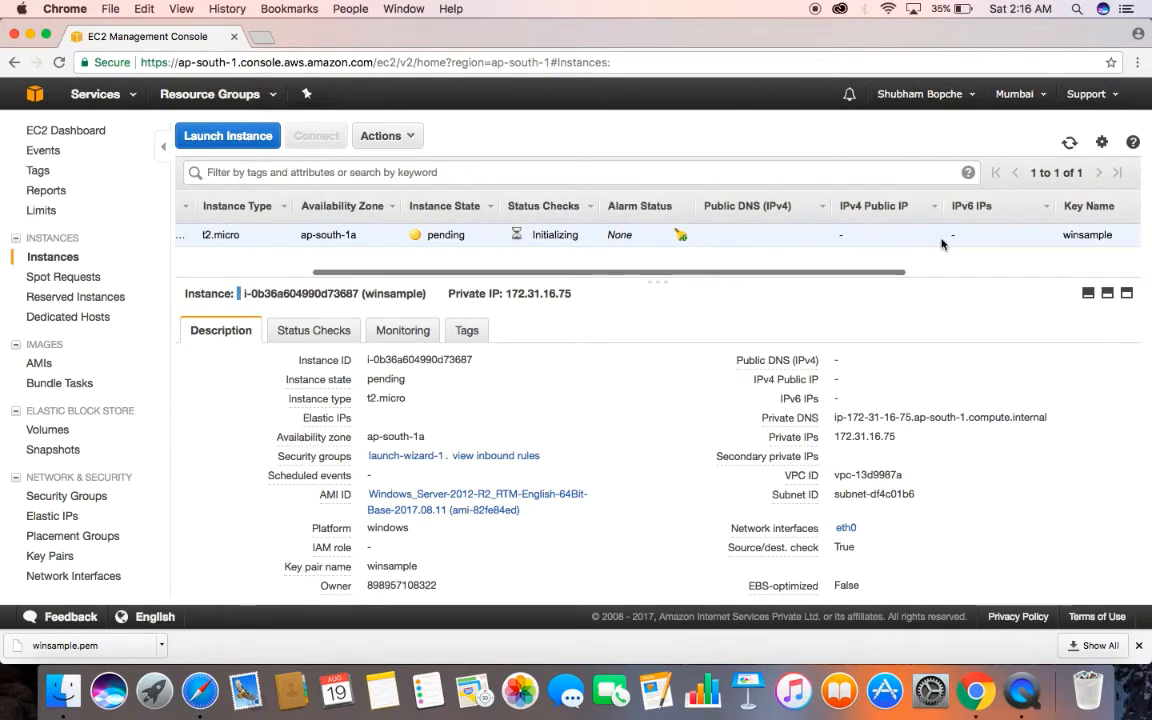
scroll(1023, 232, "right", 10)
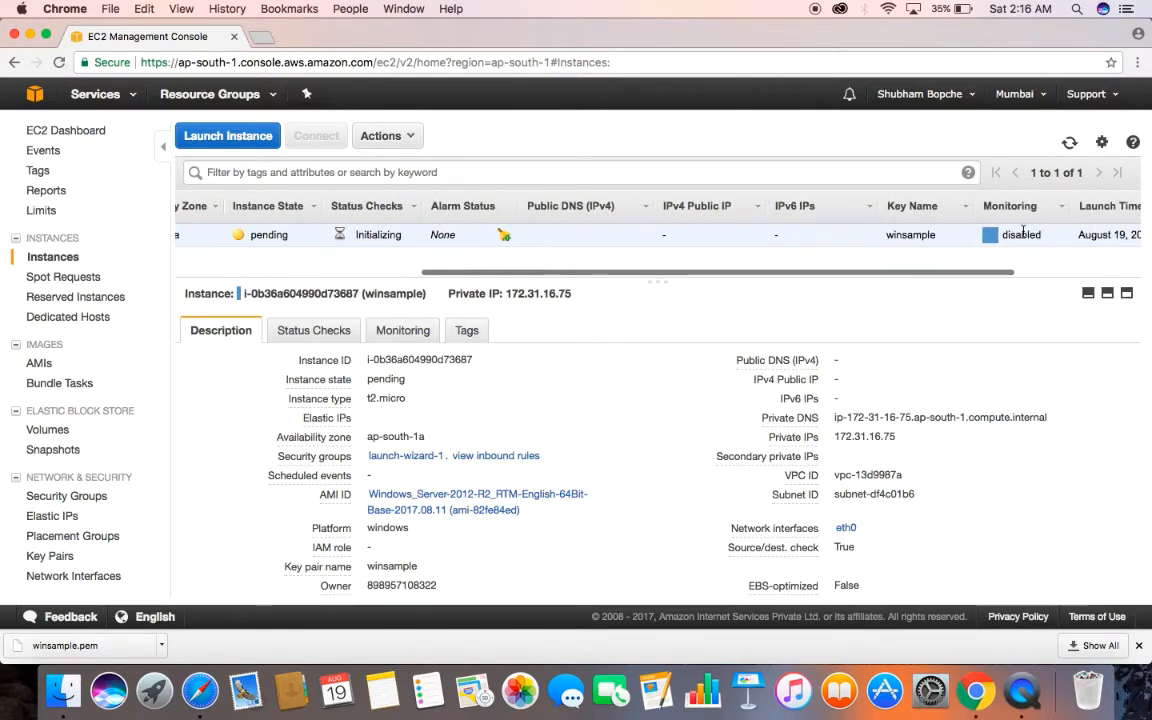
scroll(790, 255, "left", 15)
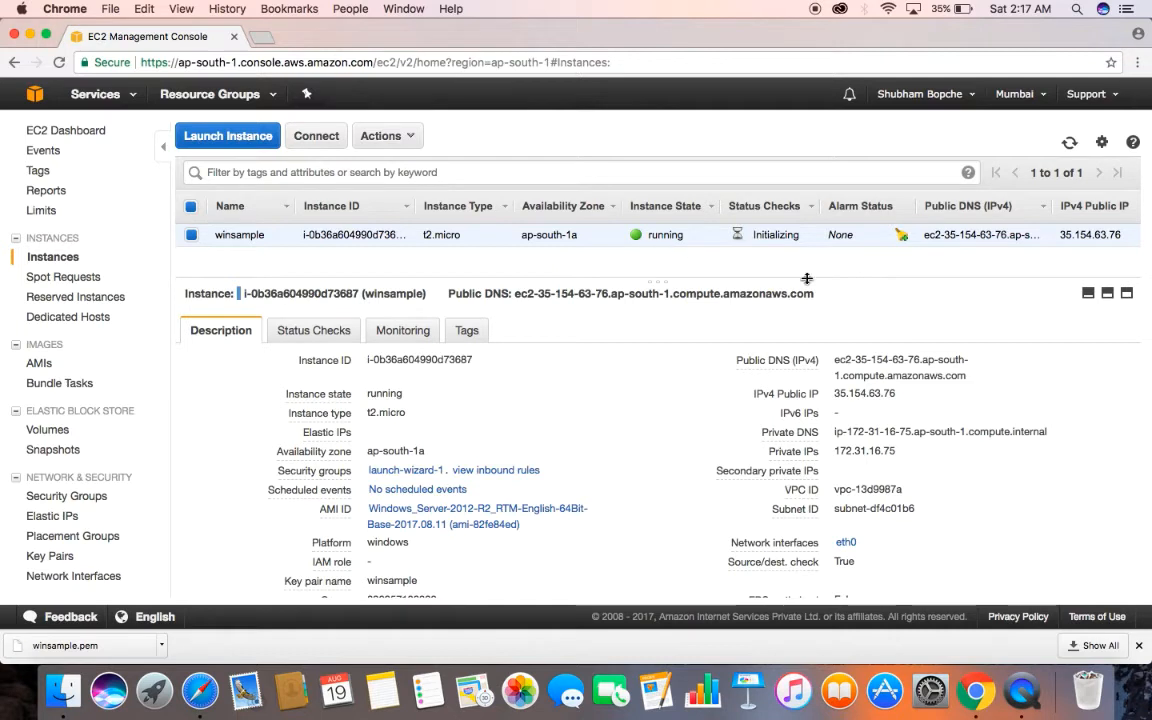
scroll(885, 270, "right", 3)
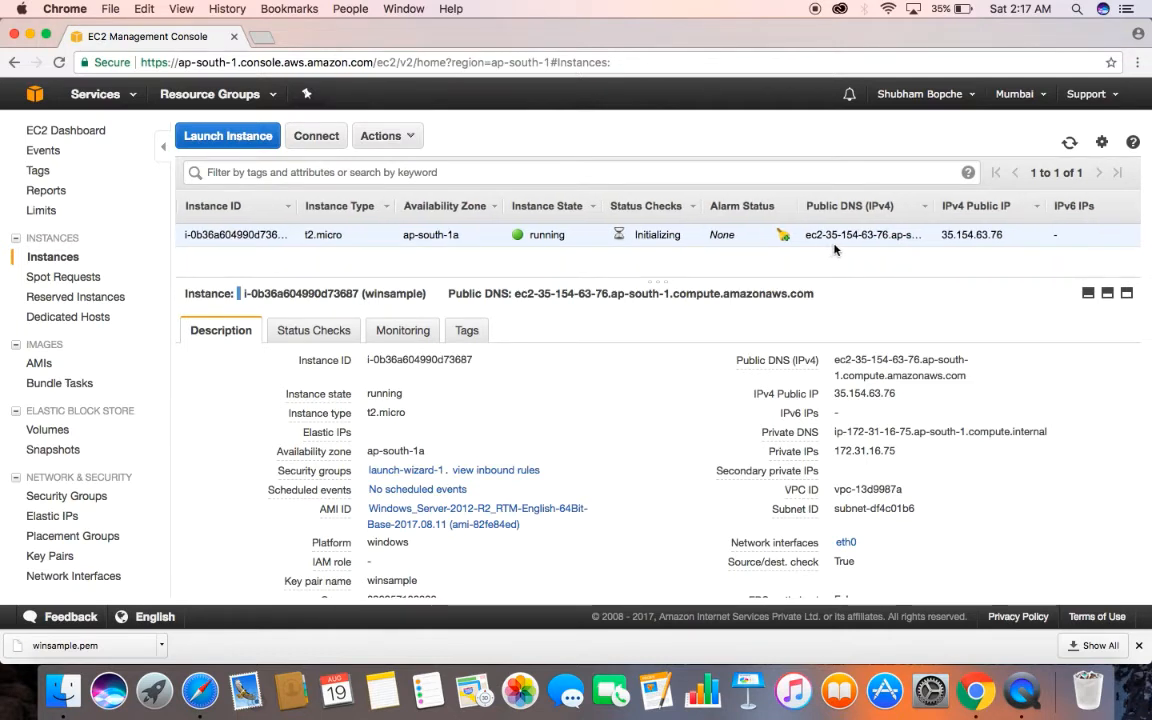
scroll(836, 250, "right", 2)
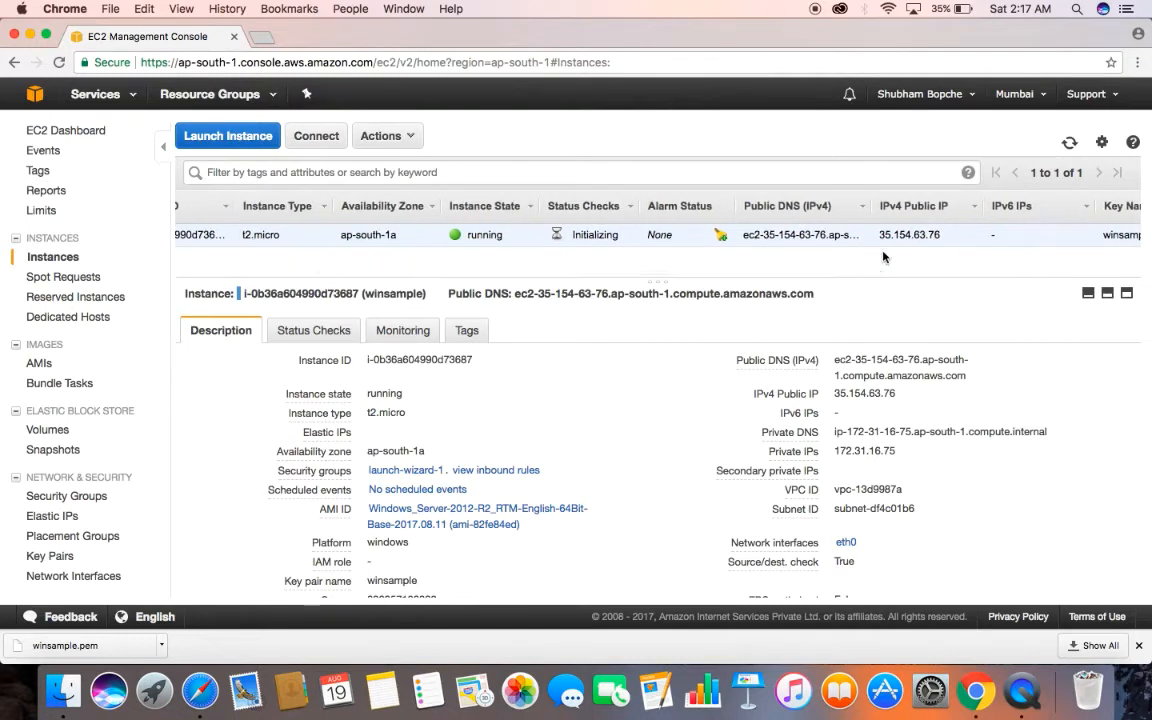
scroll(883, 257, "right", 2)
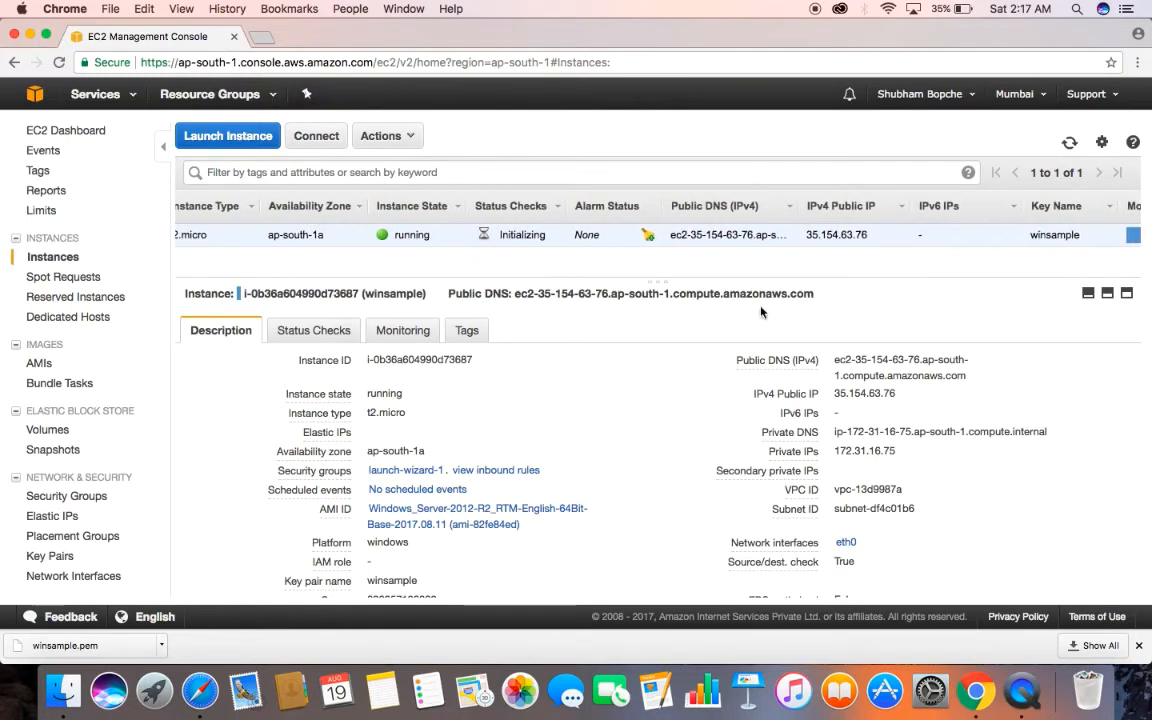
scroll(636, 272, "left", 5)
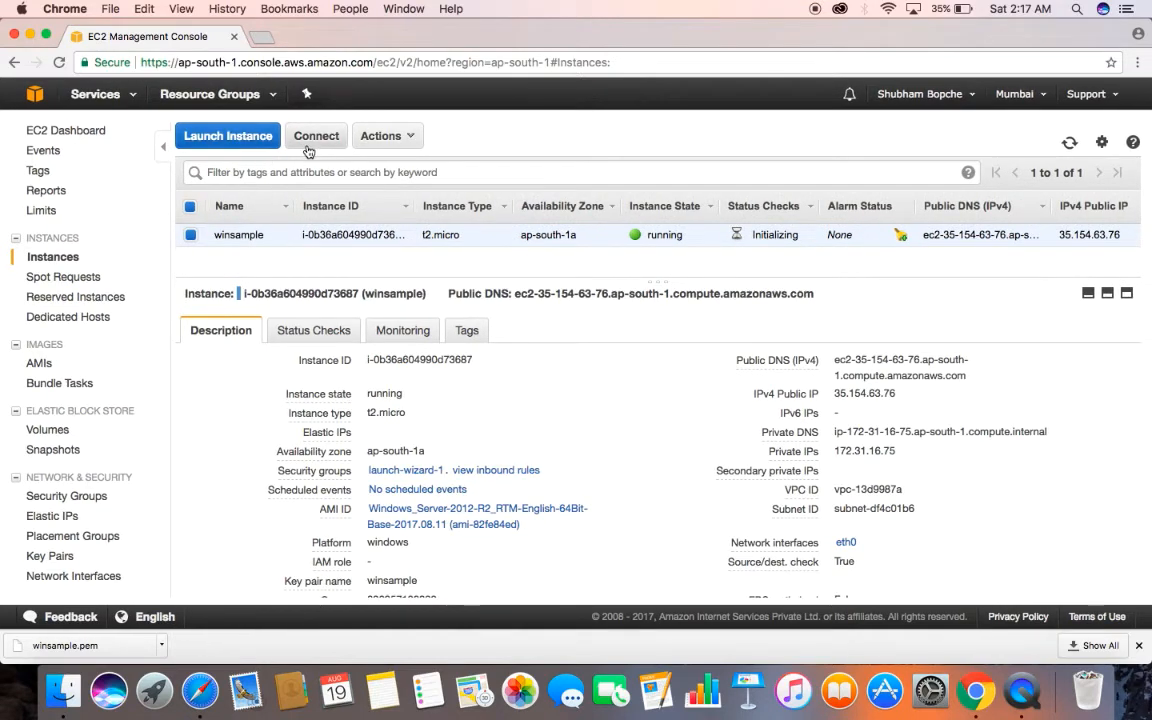
left_click(412, 140)
mouse_move(433, 225)
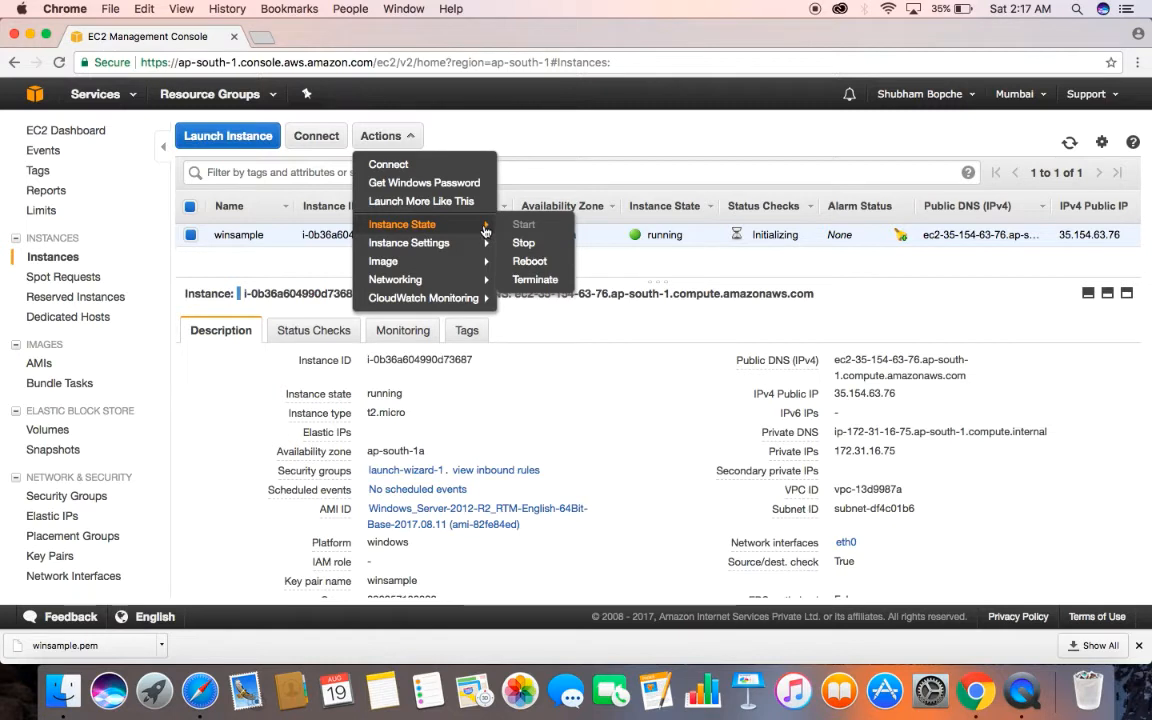
left_click(407, 141)
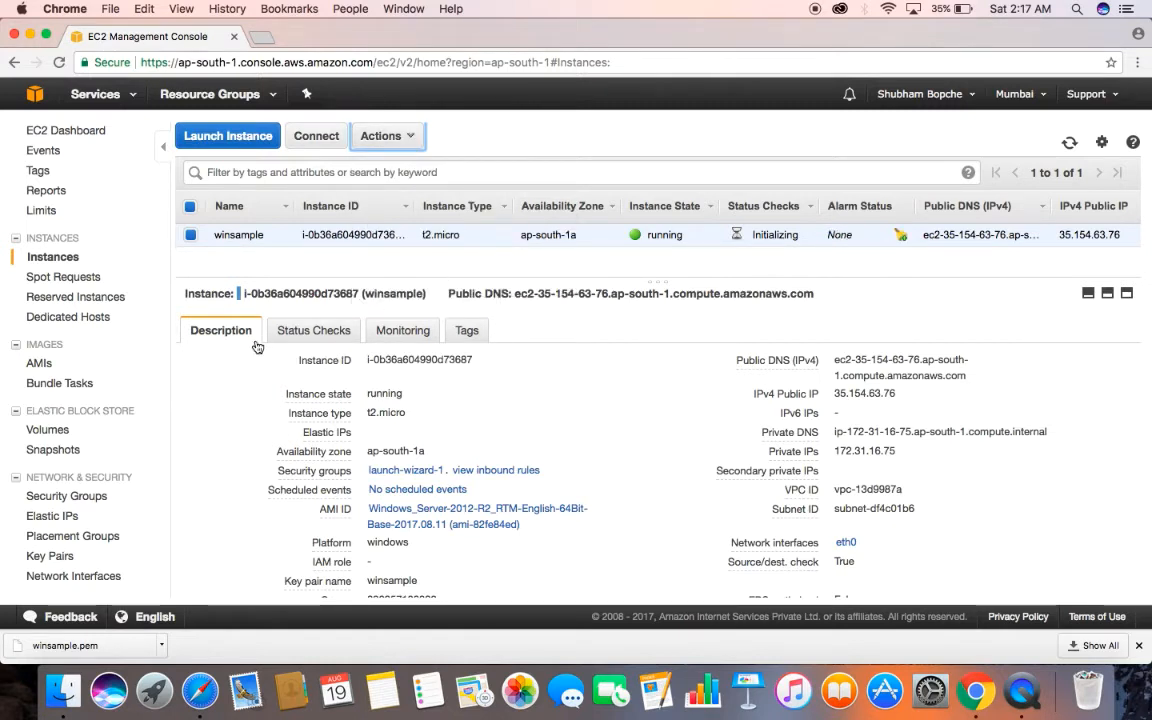
scroll(395, 376, "down", 3)
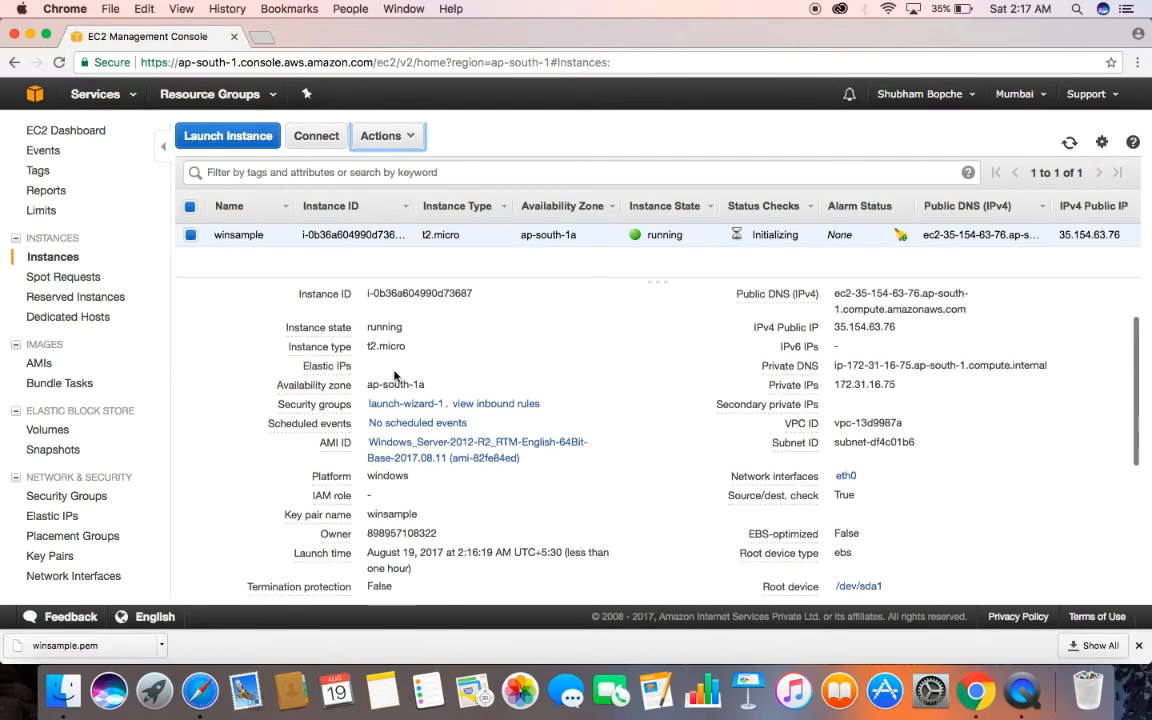
scroll(395, 376, "down", 3)
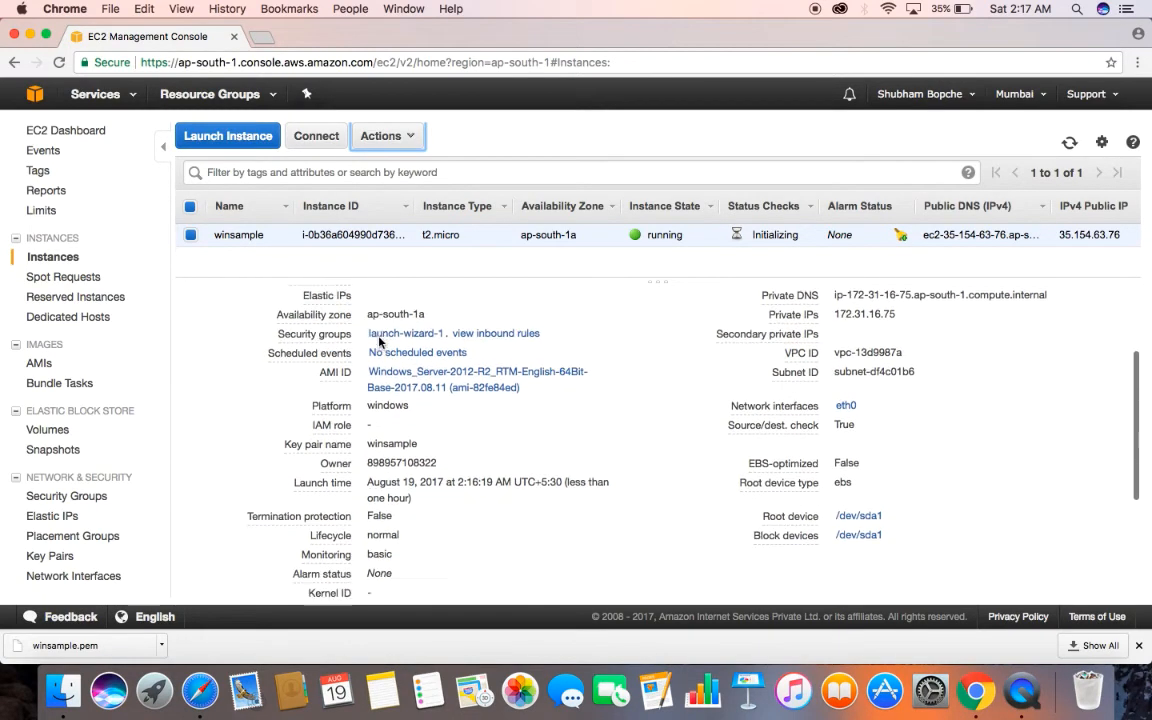
scroll(379, 342, "down", 1)
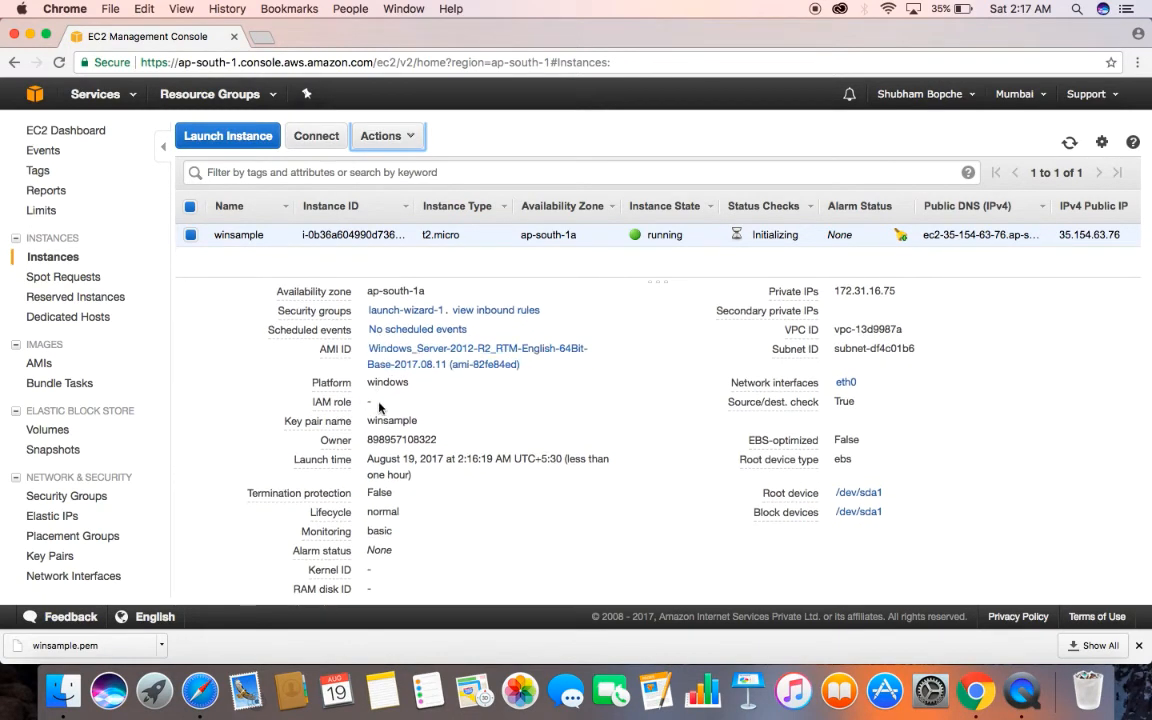
scroll(379, 407, "down", 7)
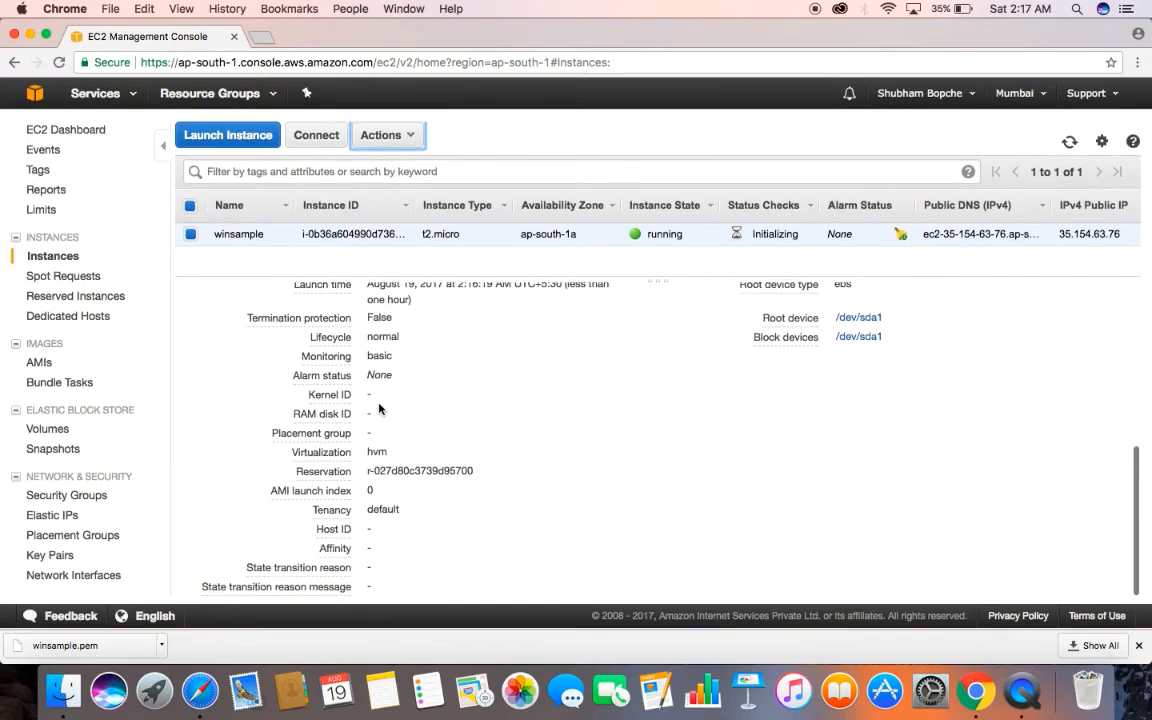
scroll(379, 407, "up", 10)
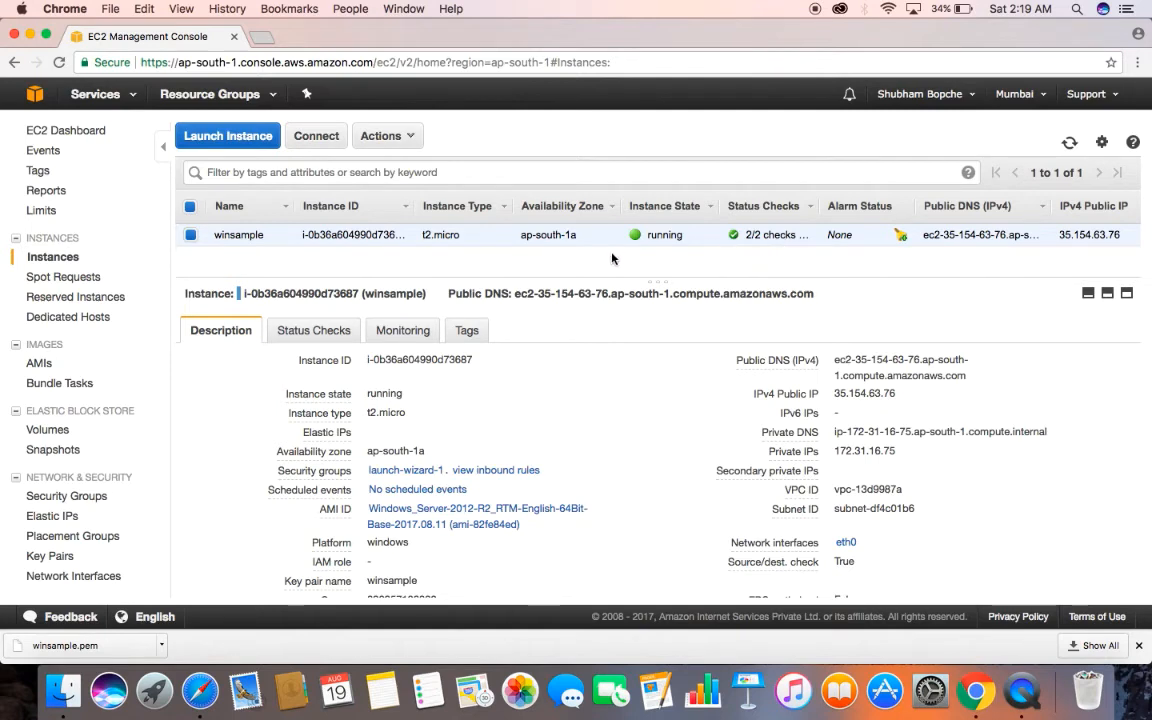
Step: Download winsample's Remote Desktop file and start retrieving its administrator password
left_click(330, 145)
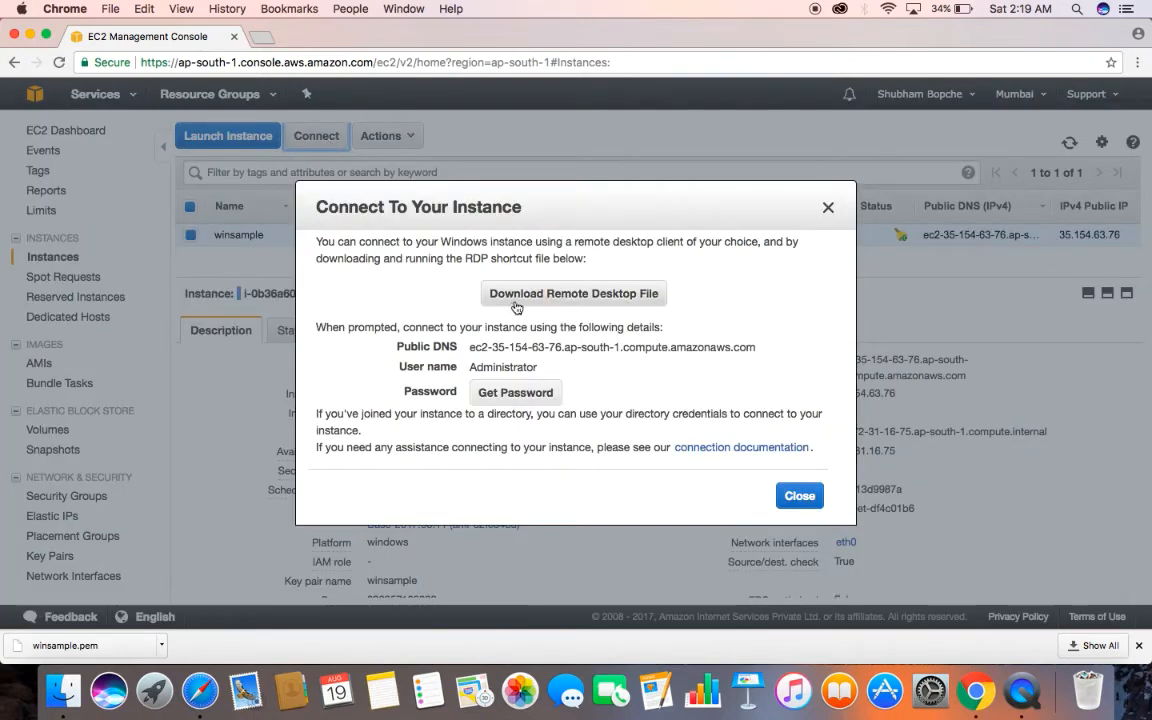
left_click(595, 304)
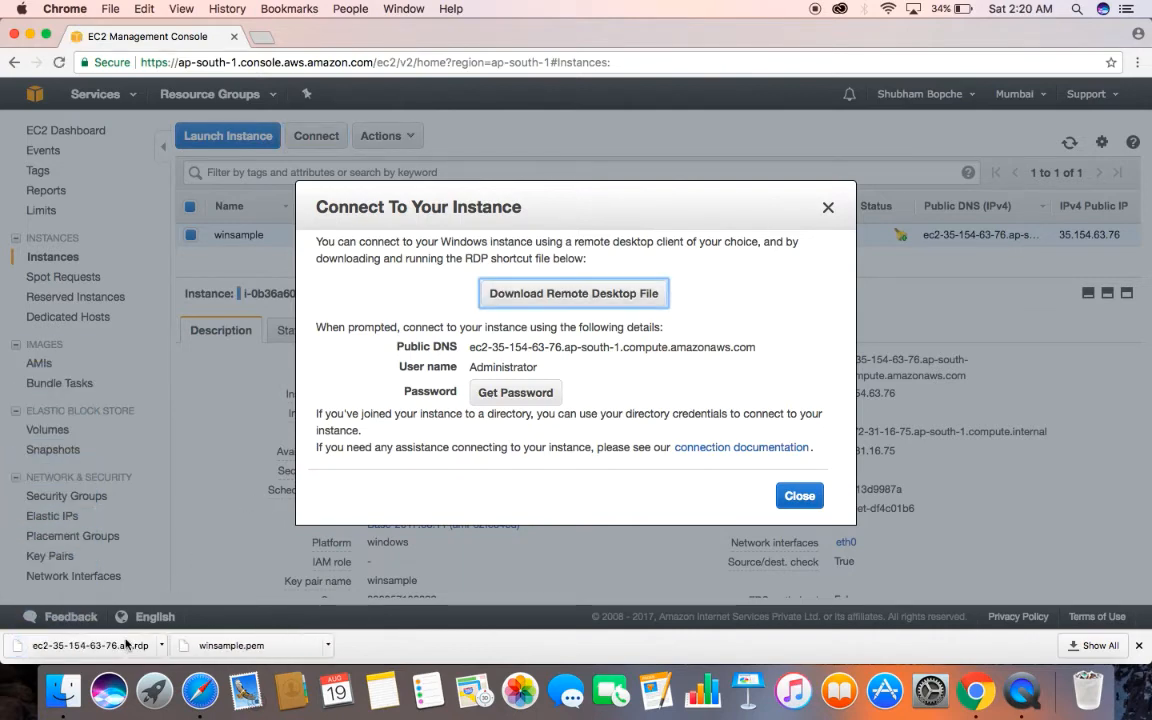
left_click(485, 398)
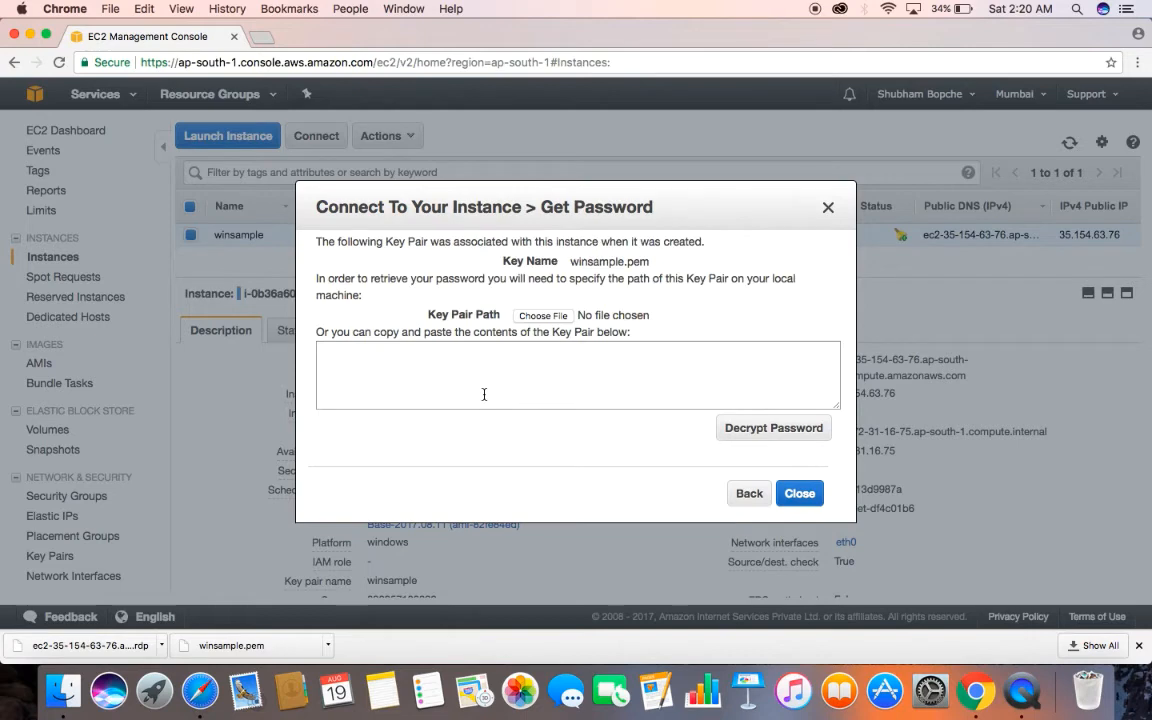
Step: Load the winsample.pem key file into the Get Password form and check the RSA key
left_click(484, 394)
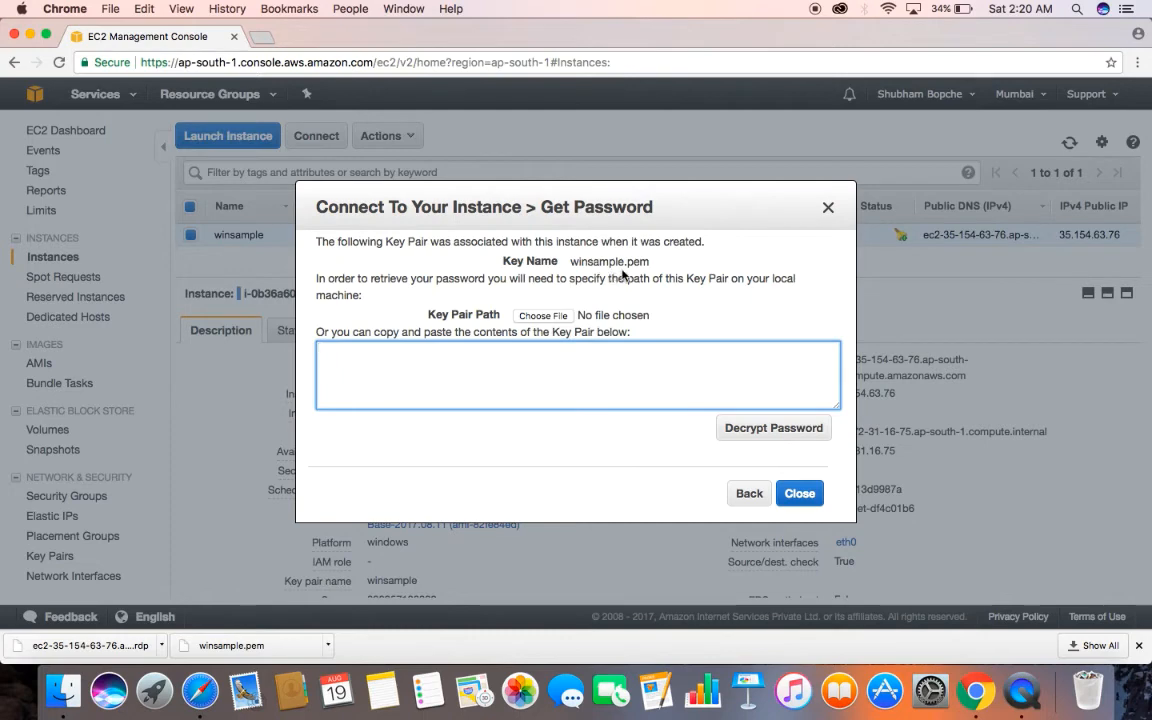
left_click(549, 315)
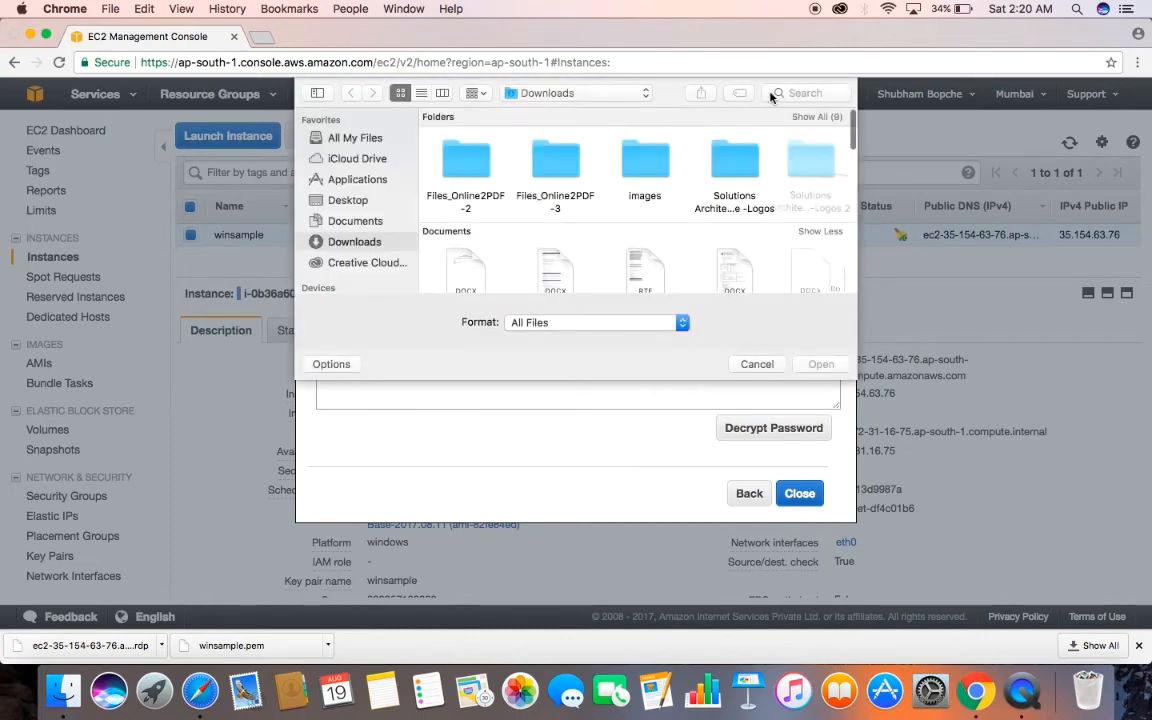
type("w")
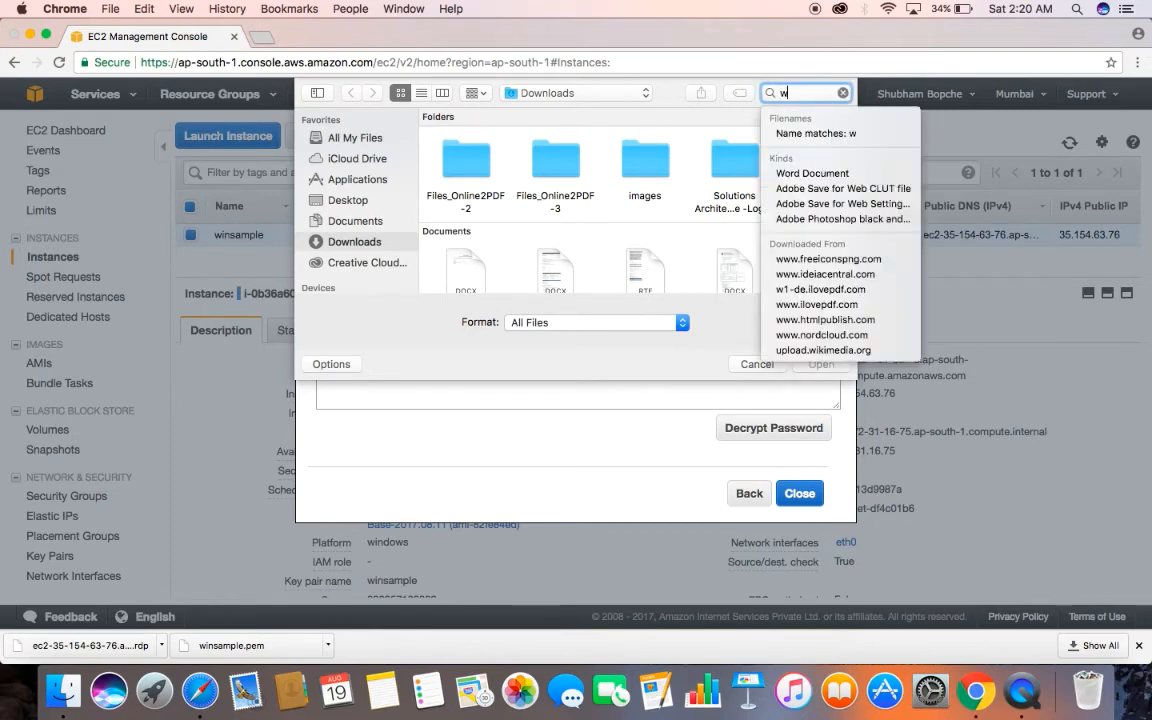
type("in")
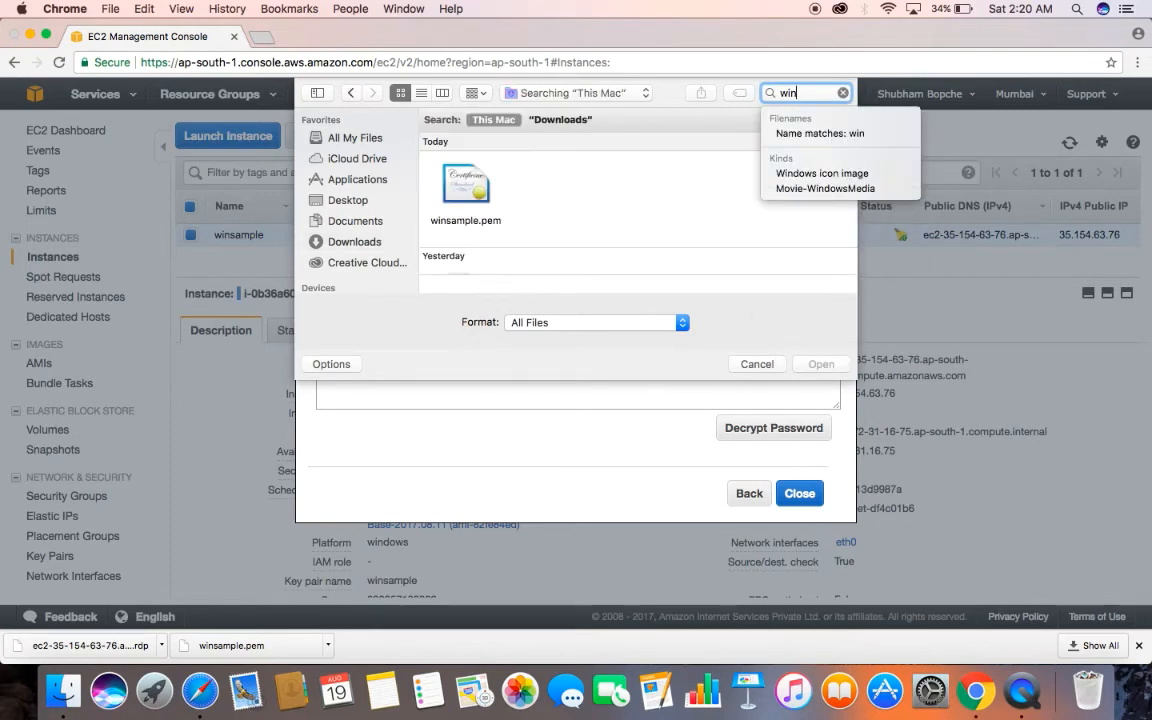
left_click(474, 188)
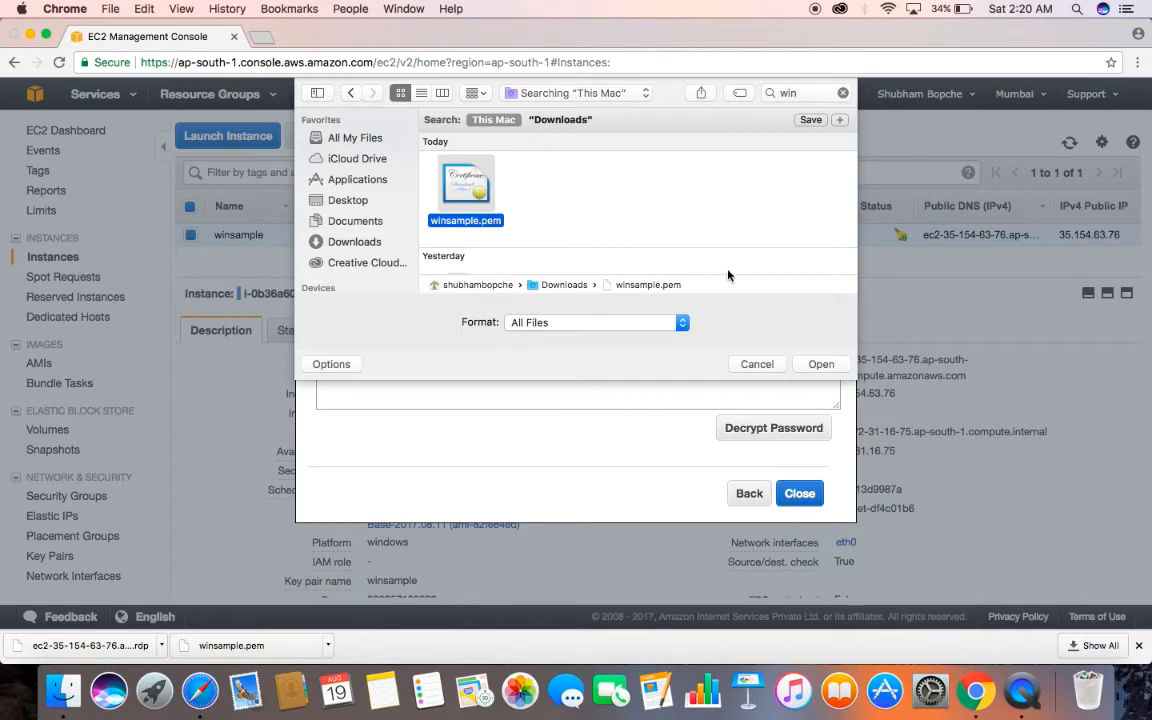
left_click(818, 364)
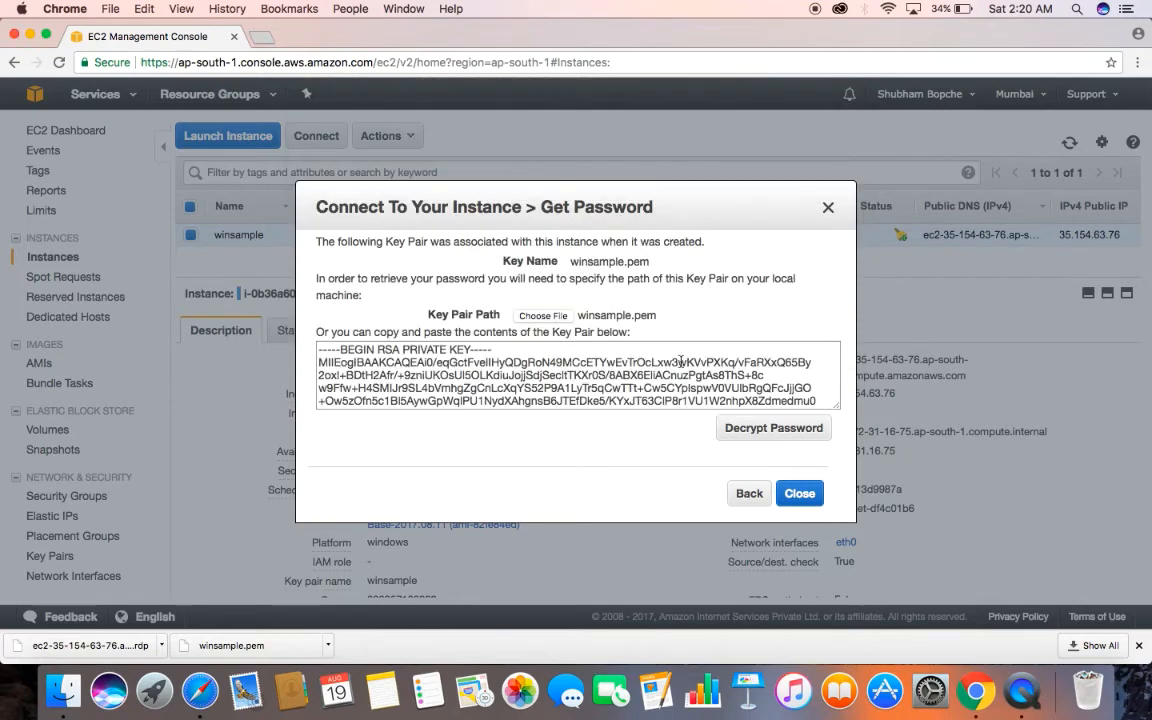
scroll(681, 360, "down", 10)
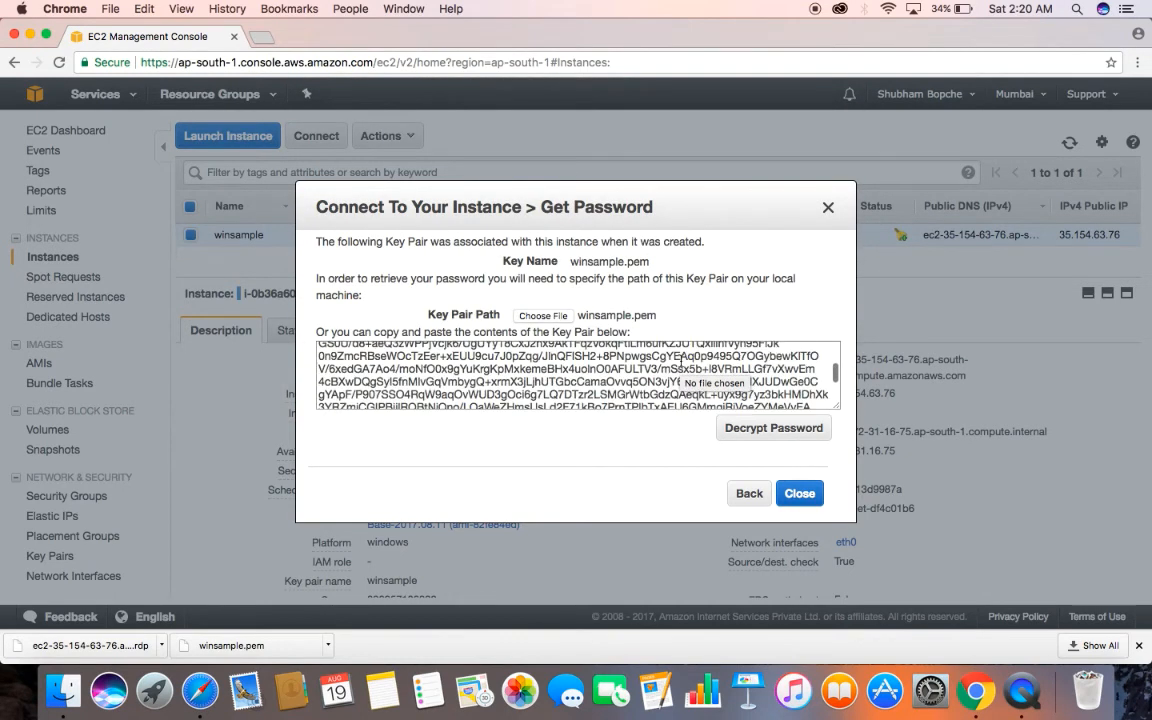
scroll(681, 358, "up", 10)
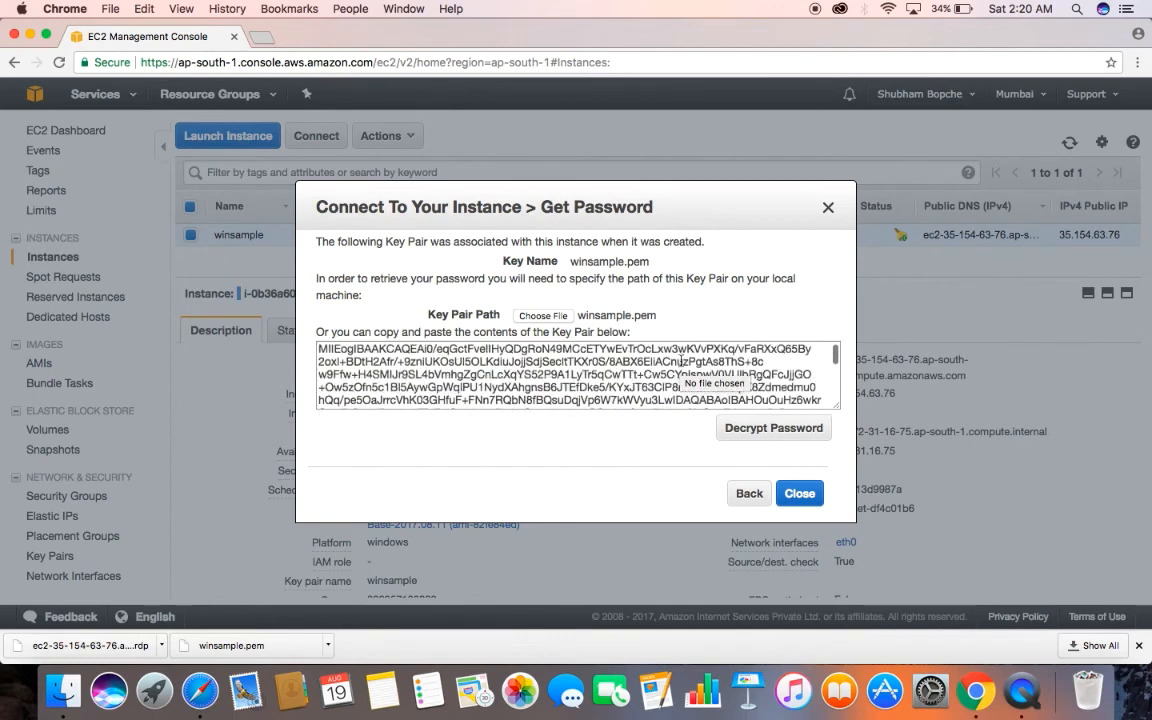
Step: Decrypt the instance's administrator password and copy it
left_click(764, 427)
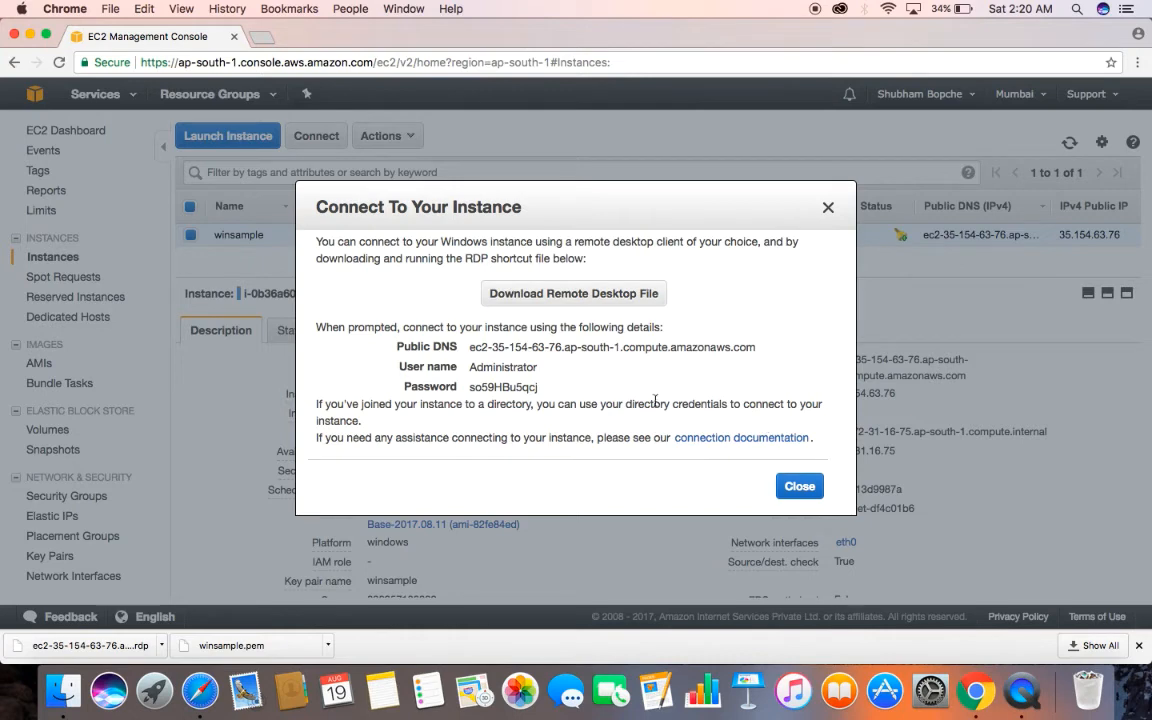
left_click_drag(470, 389, 539, 393)
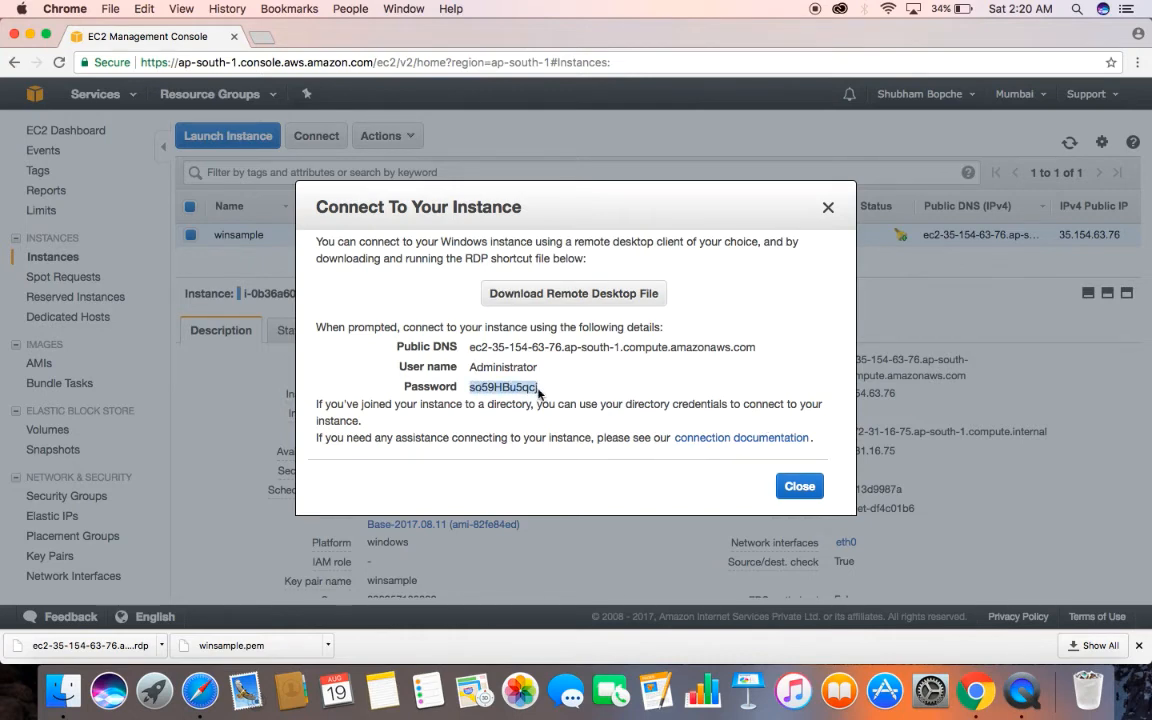
key("super+c")
Step: Paste the password into the AWS Key.PEM note and close the connection details
left_click(383, 691)
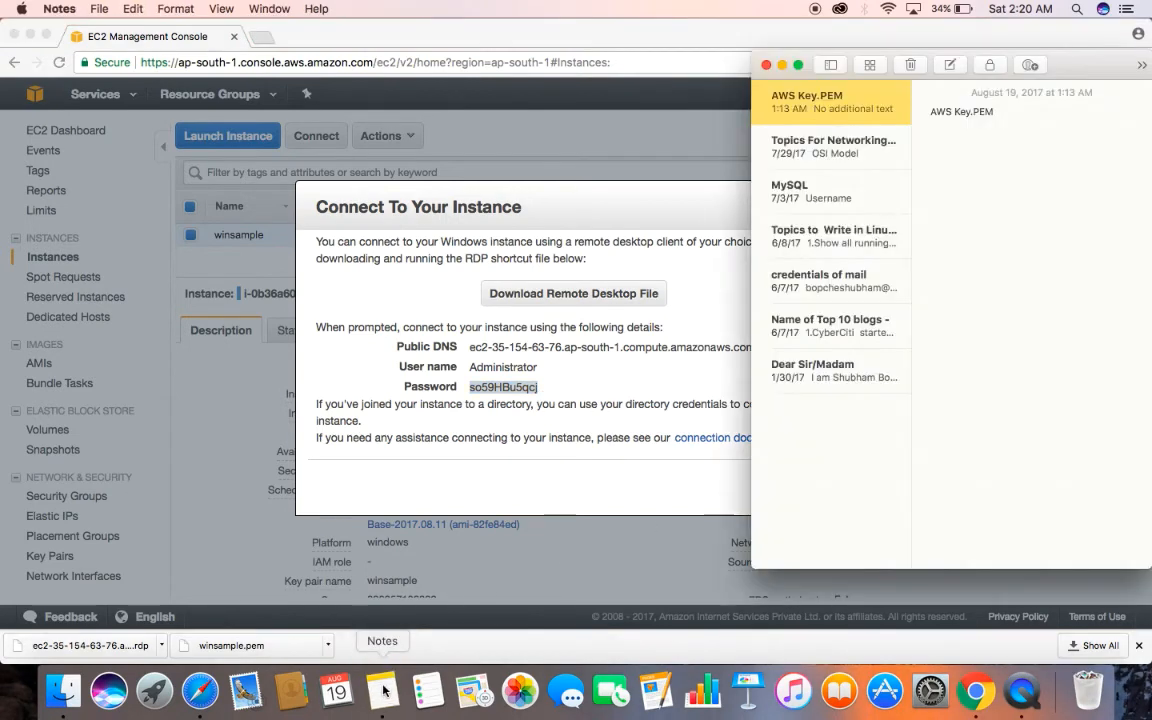
left_click(1004, 162)
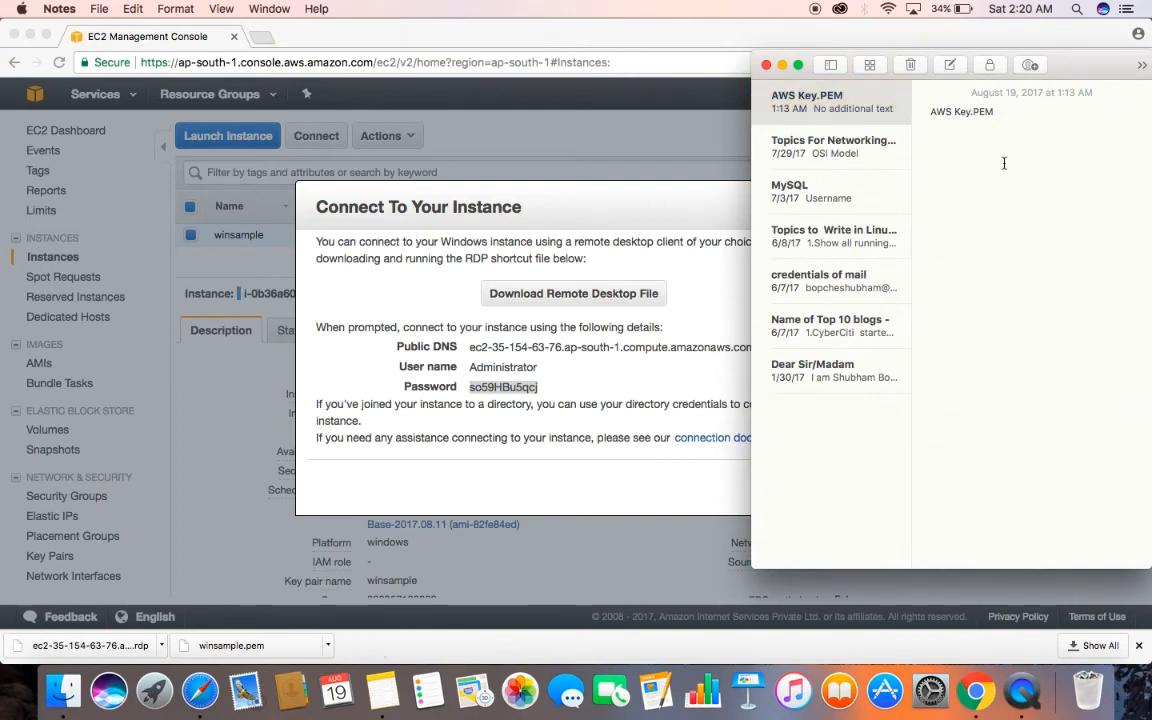
key("Return")
key("Return")
key("super+v")
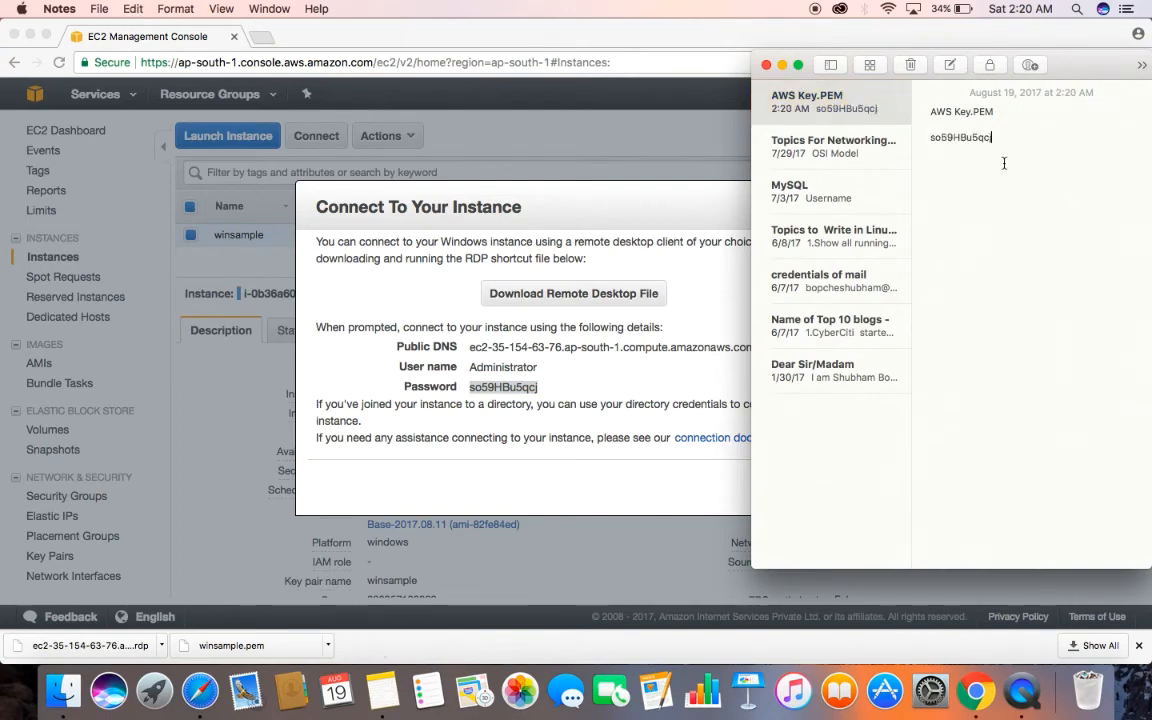
left_click(783, 66)
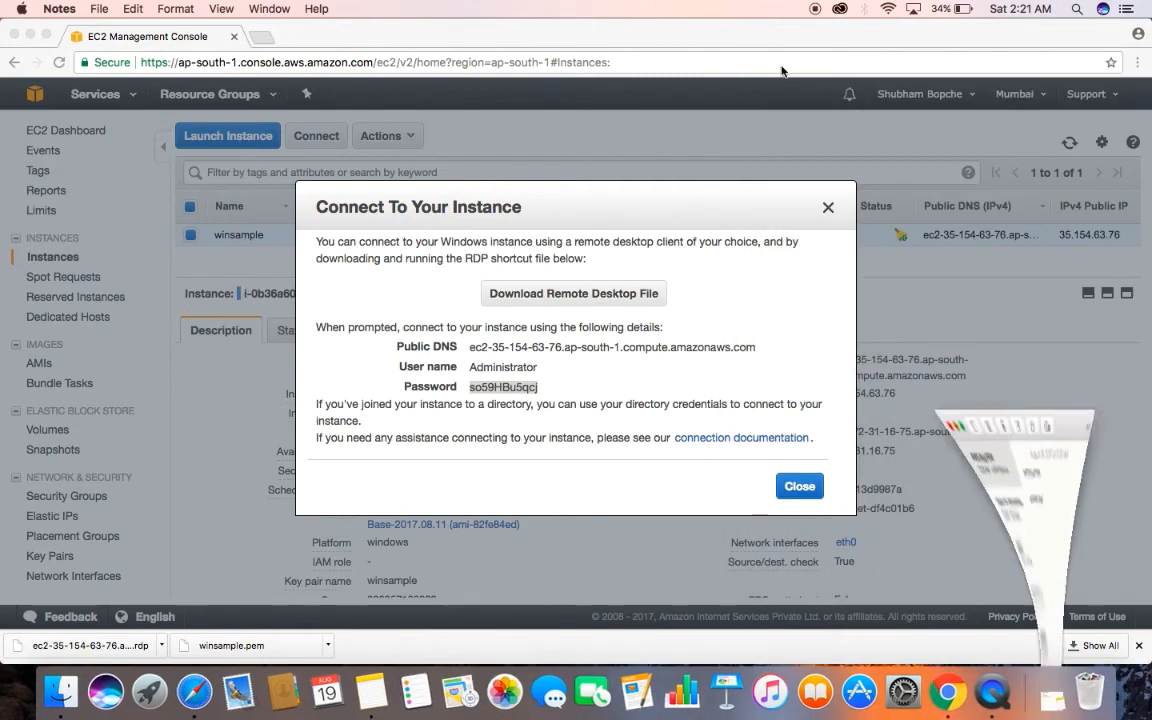
left_click(798, 487)
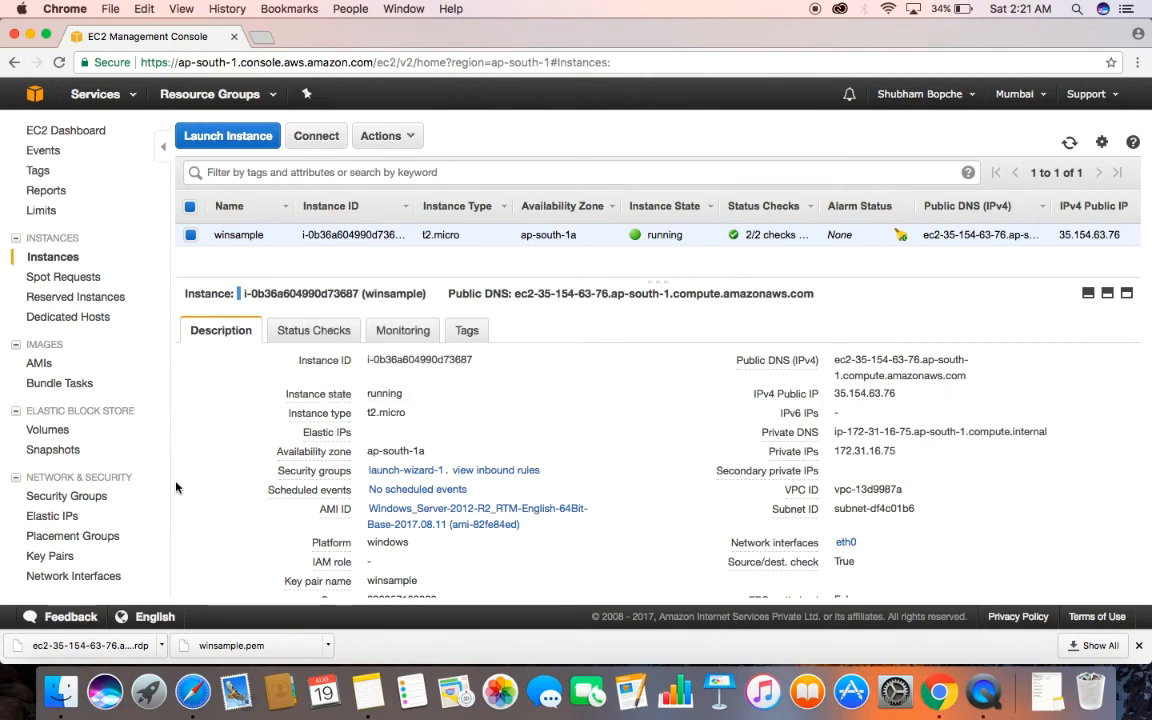
Step: Launch the downloaded .rdp file and accept the unverified certificate to connect to winsample
left_click(82, 648)
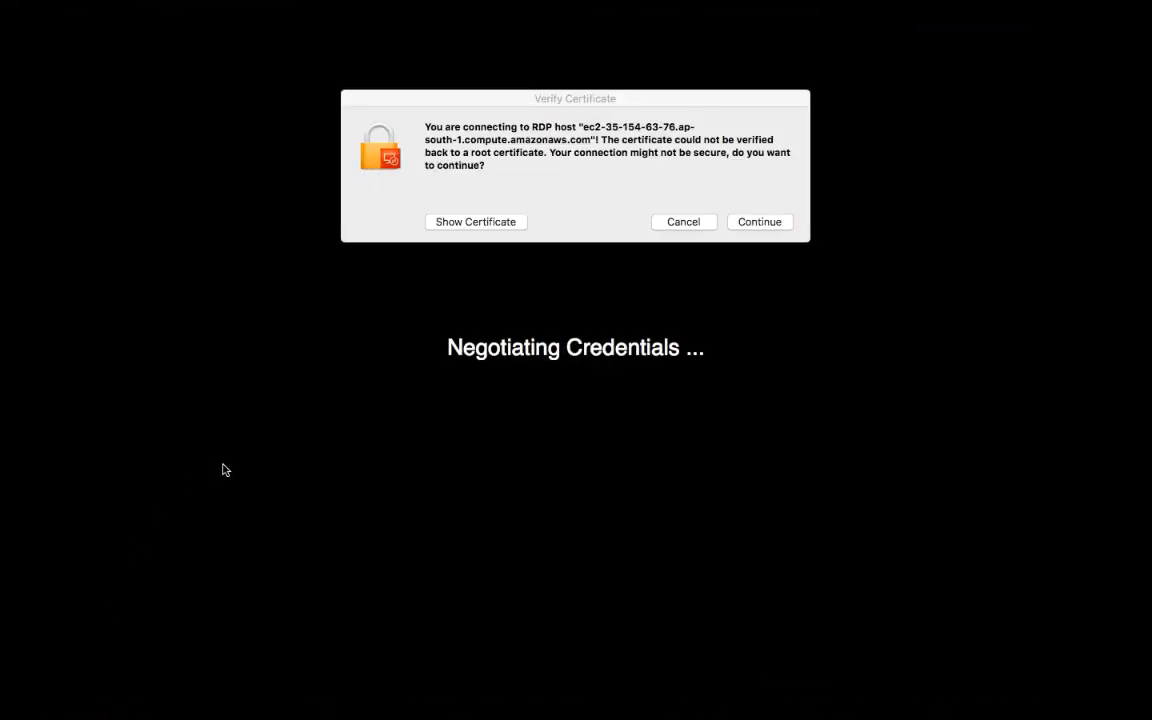
left_click(768, 222)
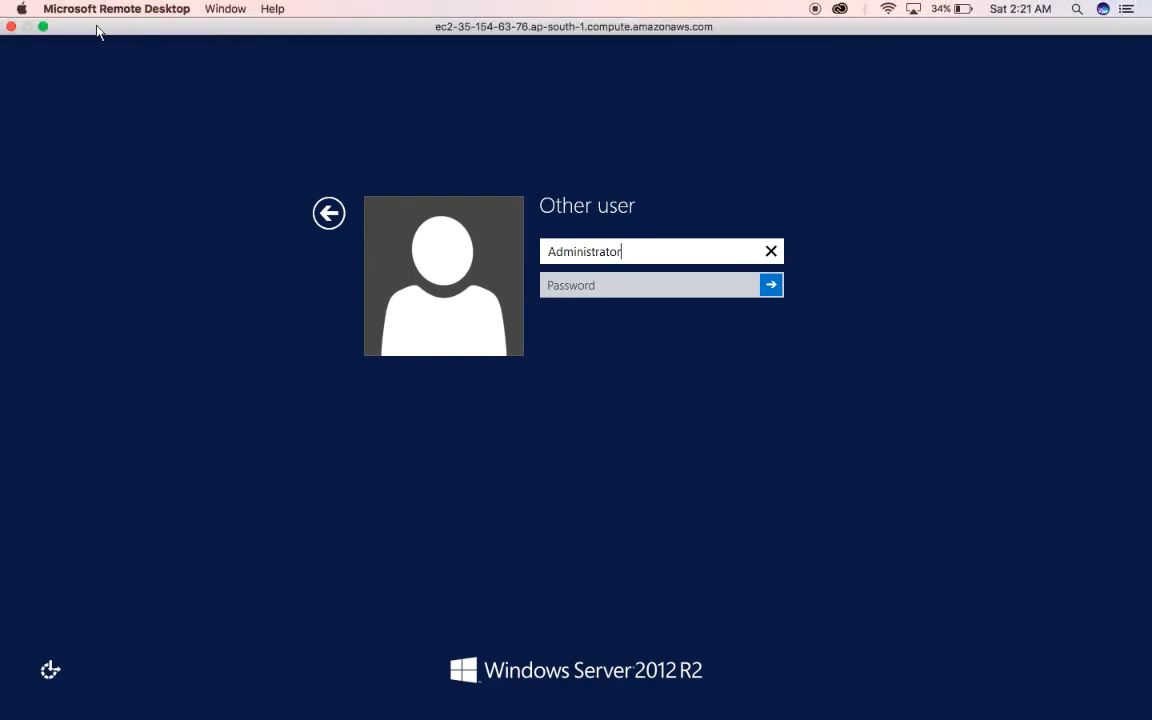
Step: Sign in as Administrator with the decrypted password, then view the desktop full screen
left_click(44, 27)
left_click_drag(1149, 284, 897, 290)
left_click(634, 315)
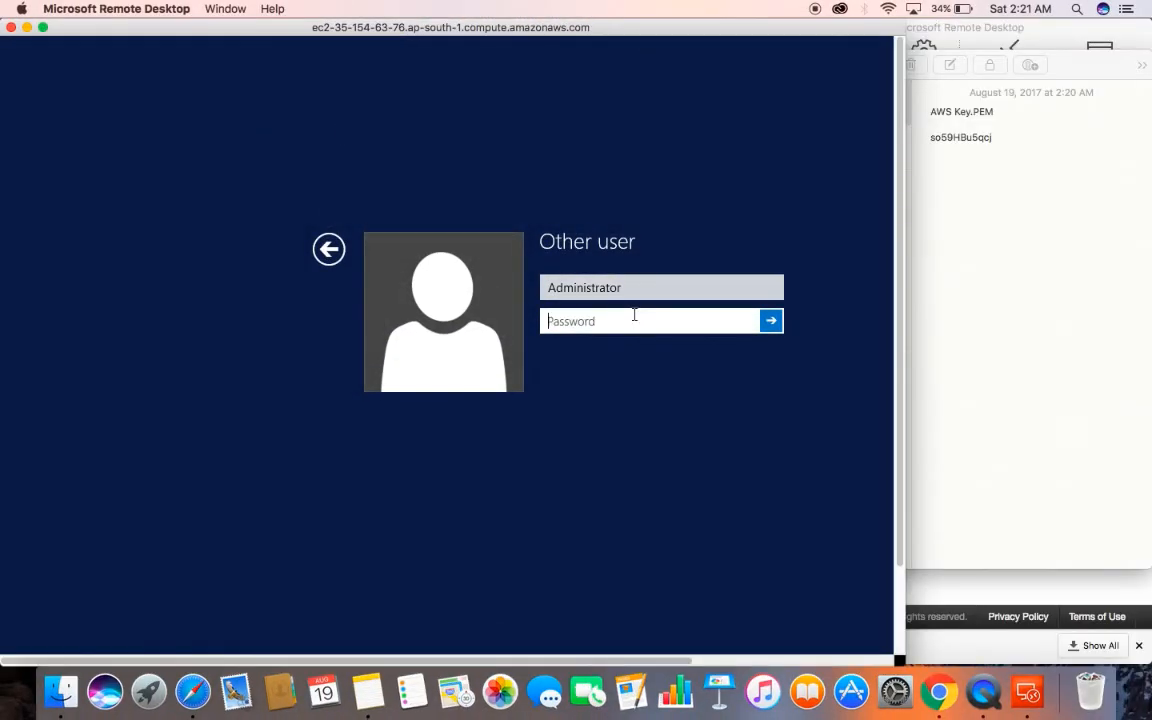
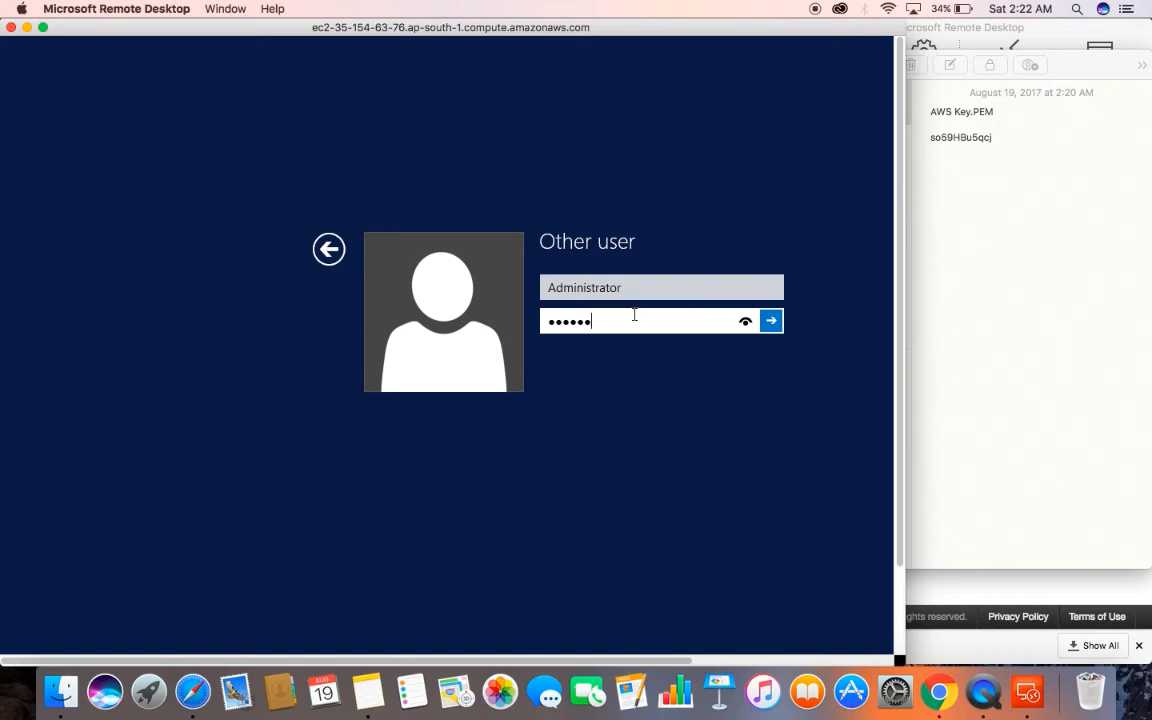
left_click(746, 326)
left_click(771, 322)
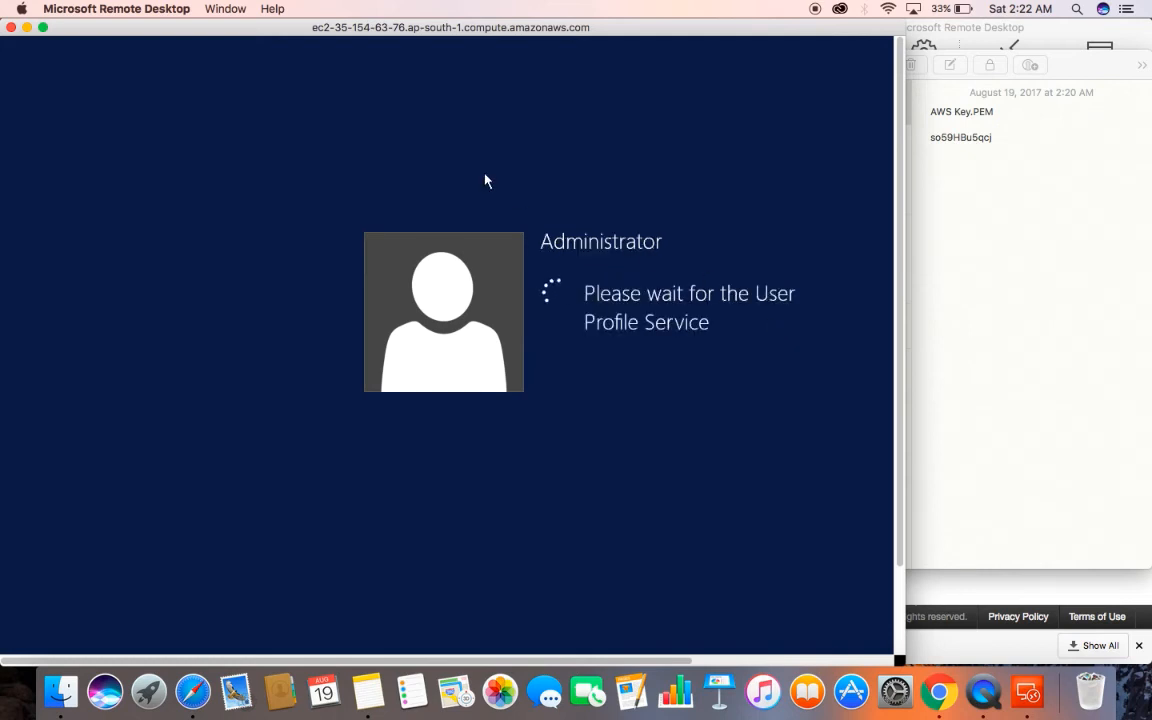
left_click(42, 28)
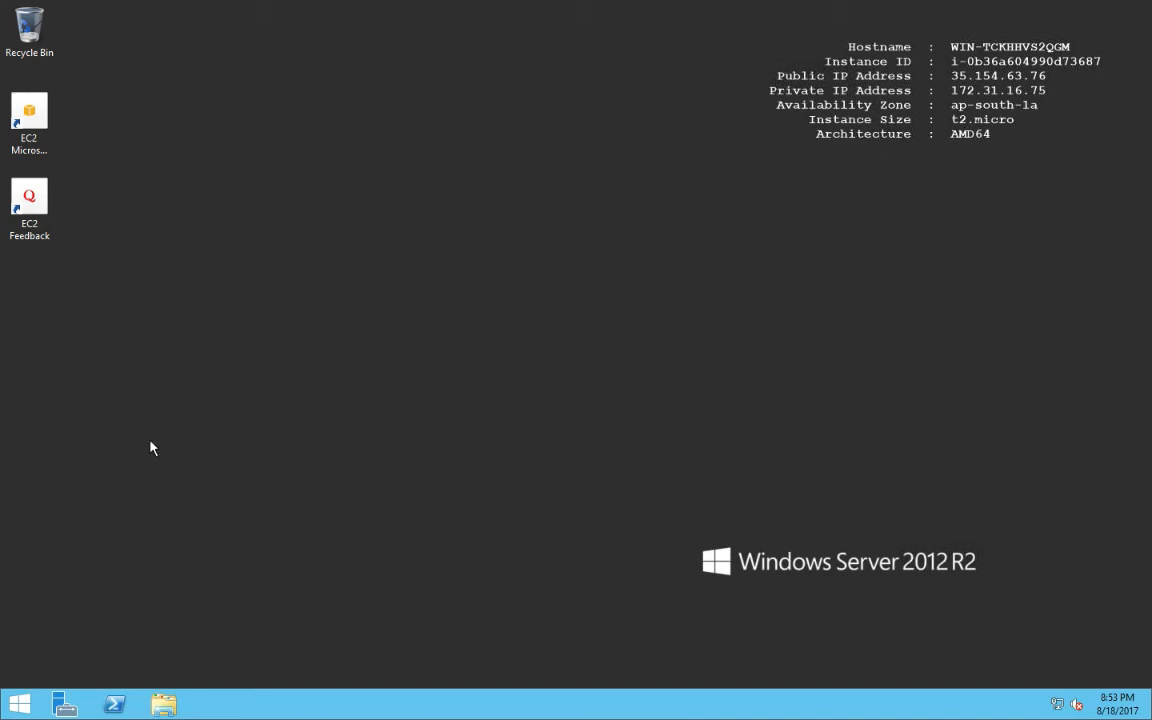
left_click(20, 705)
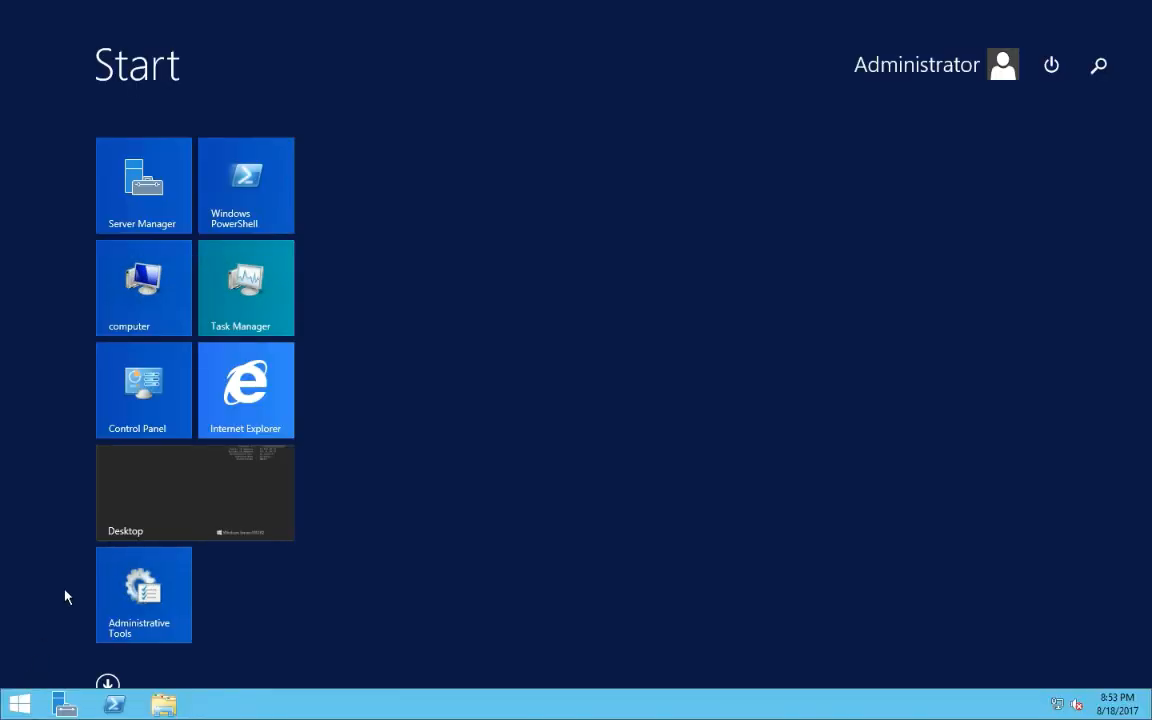
left_click(147, 311)
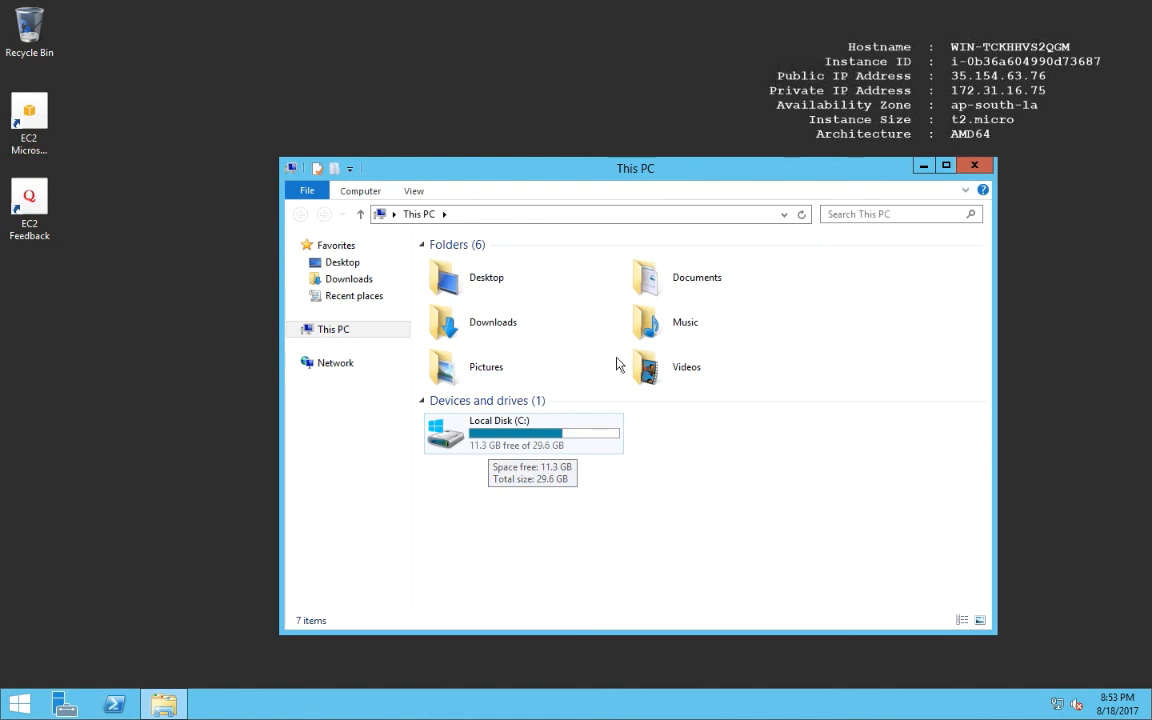
left_click(974, 166)
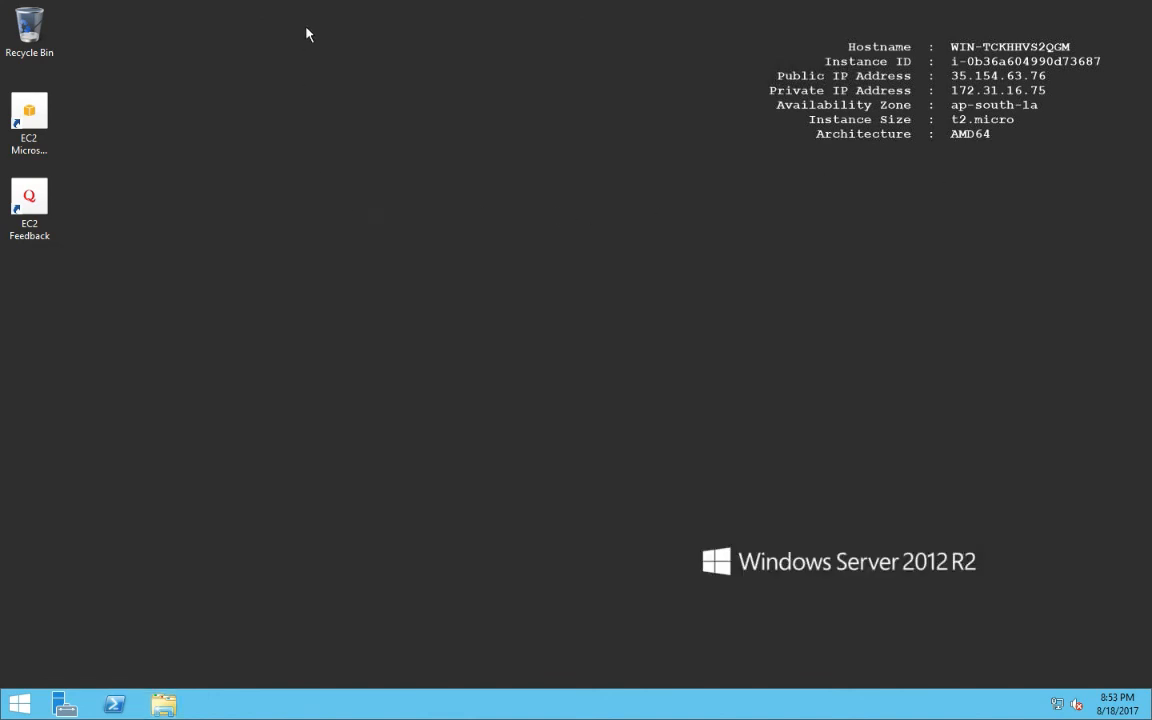
mouse_move(290, 2)
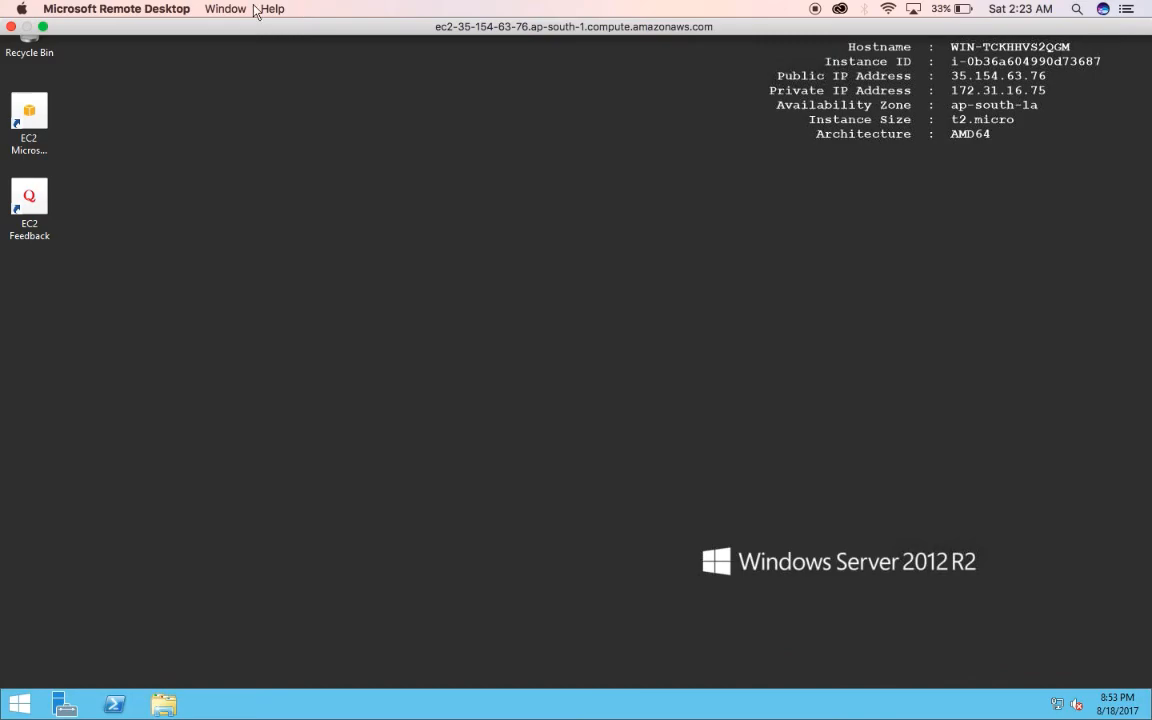
Step: Minimize the Remote Desktop window and sign out from the console's account menu
left_click(43, 27)
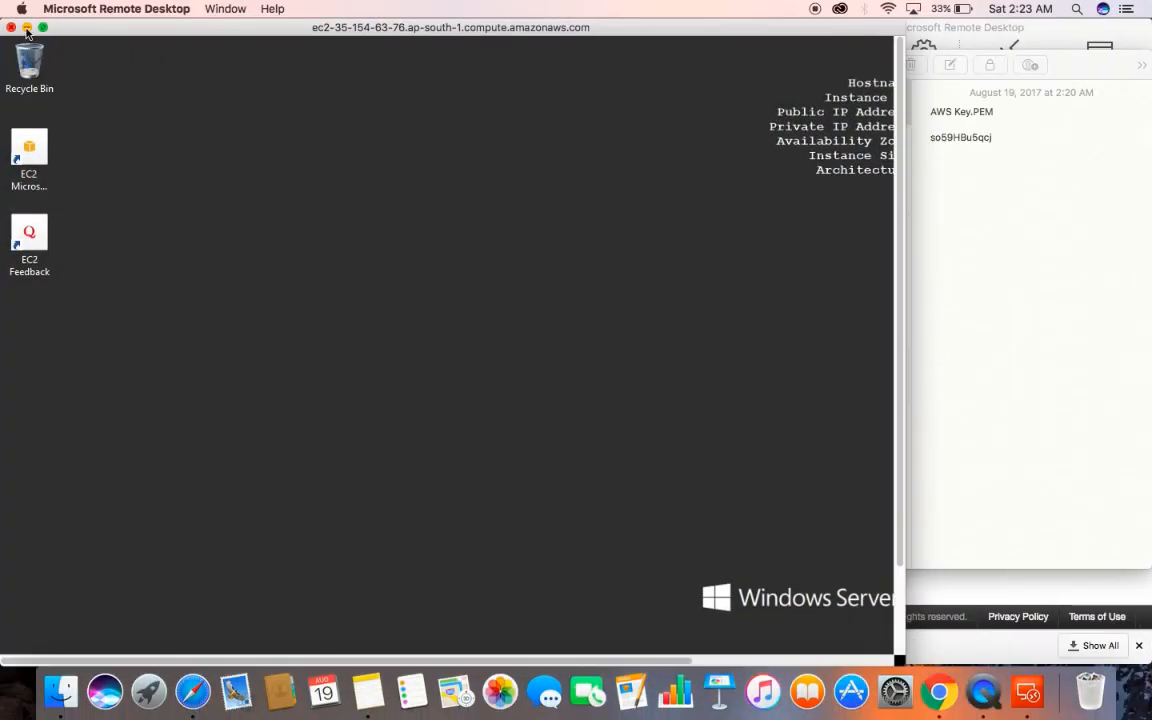
left_click(26, 27)
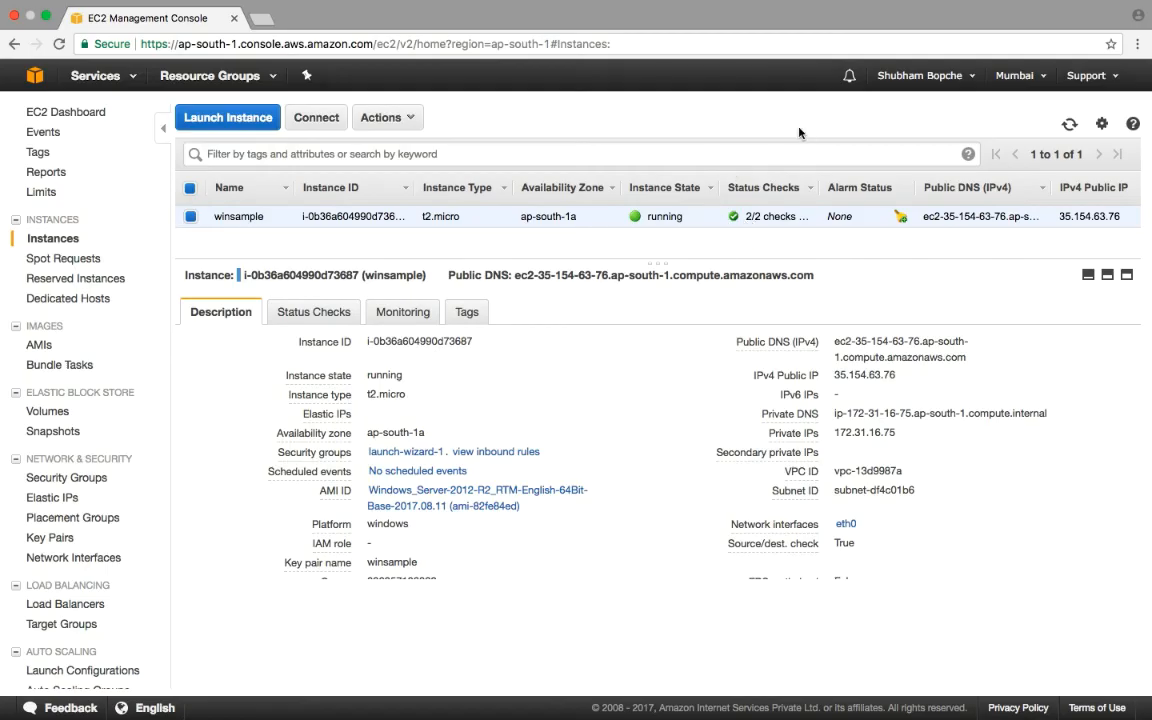
left_click(855, 76)
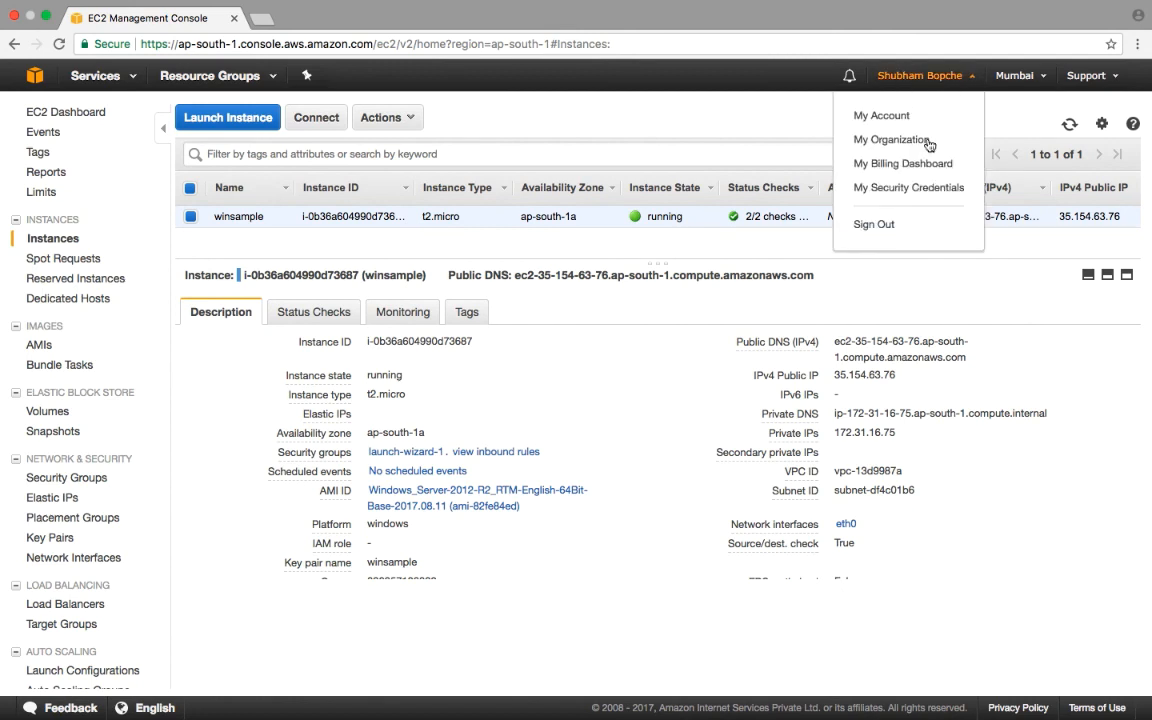
left_click(875, 225)
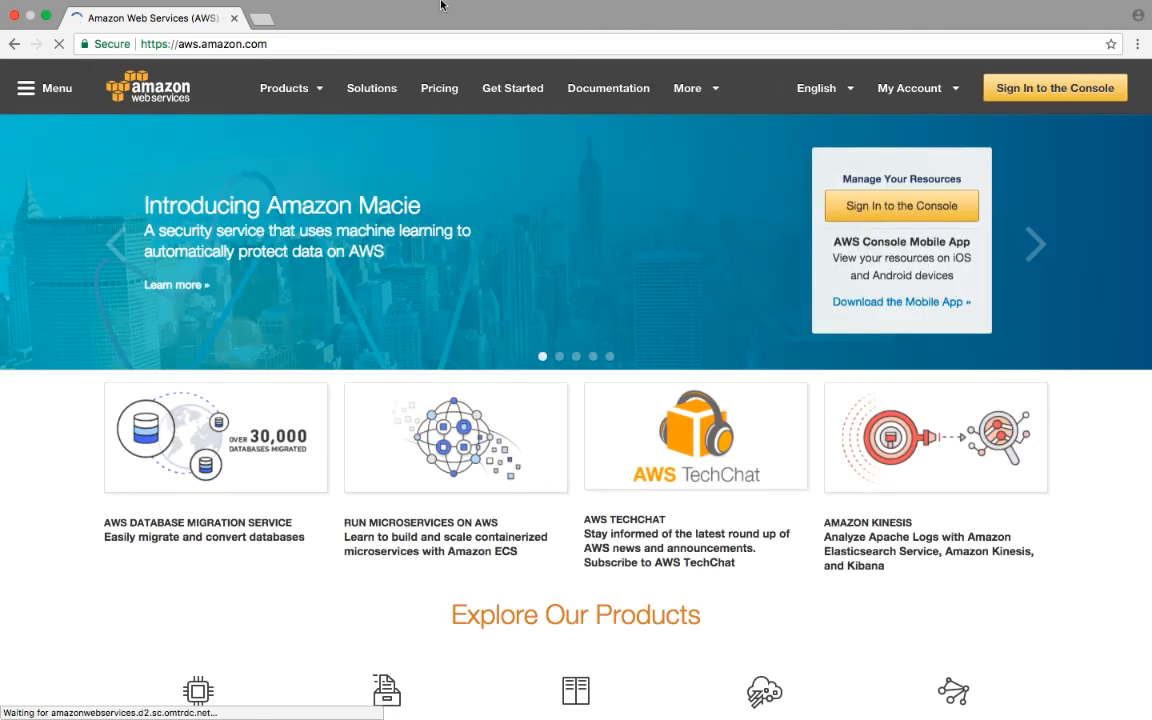
mouse_move(441, 7)
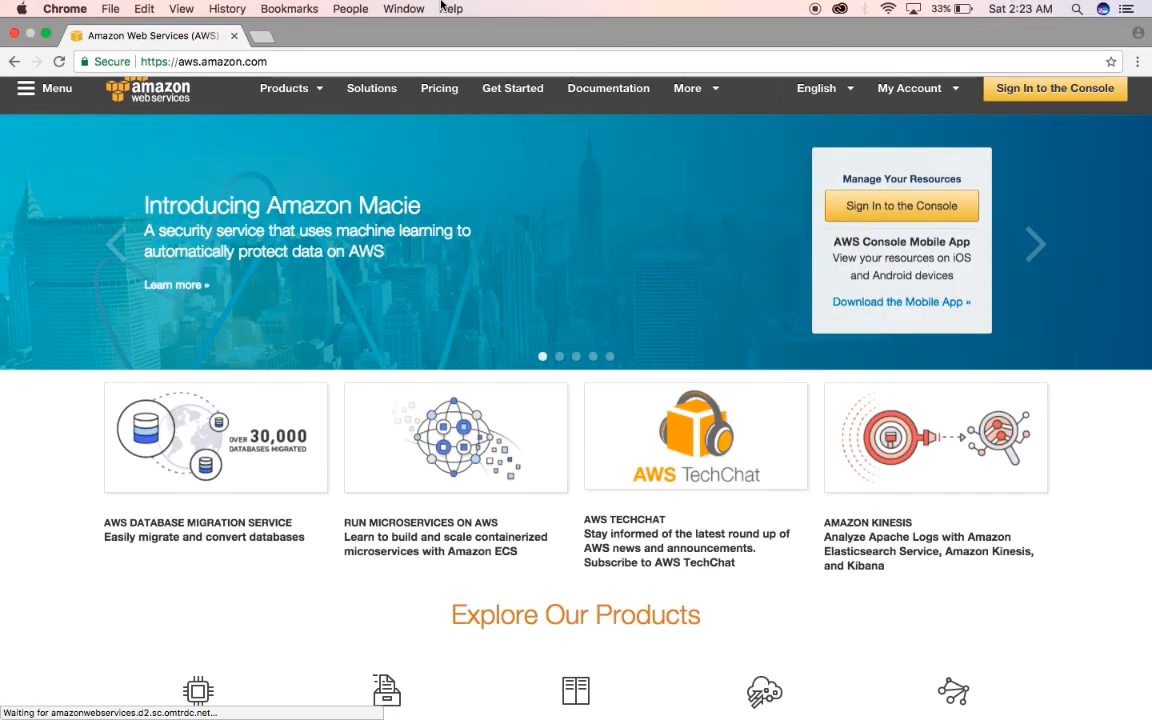